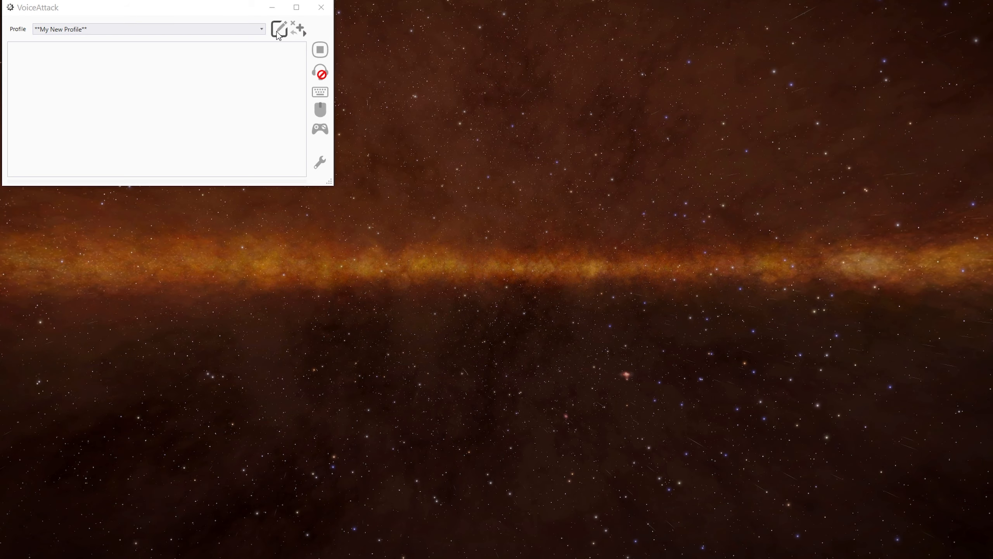
Start a new command in **My New Profile** and view the loop start types among the advanced actions.
click(279, 29)
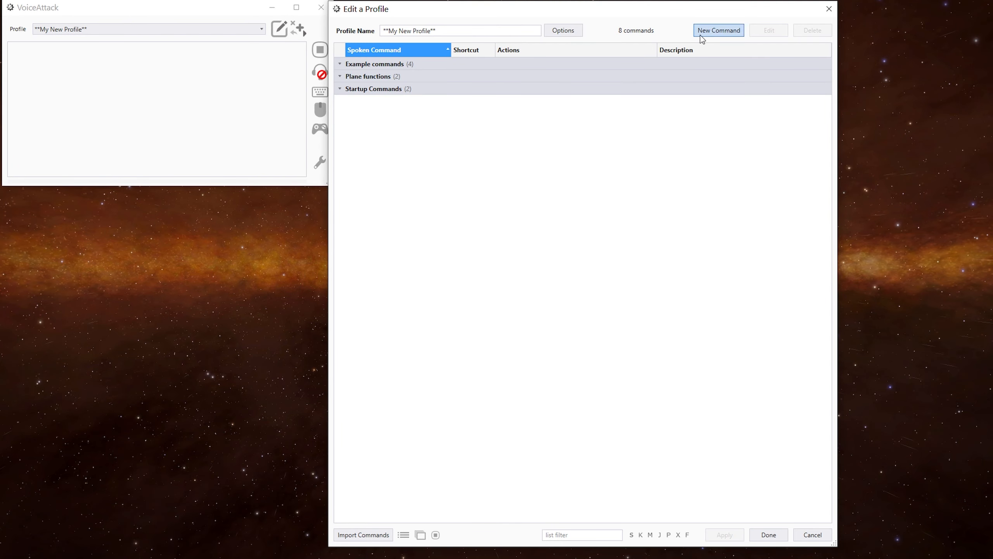
click(702, 39)
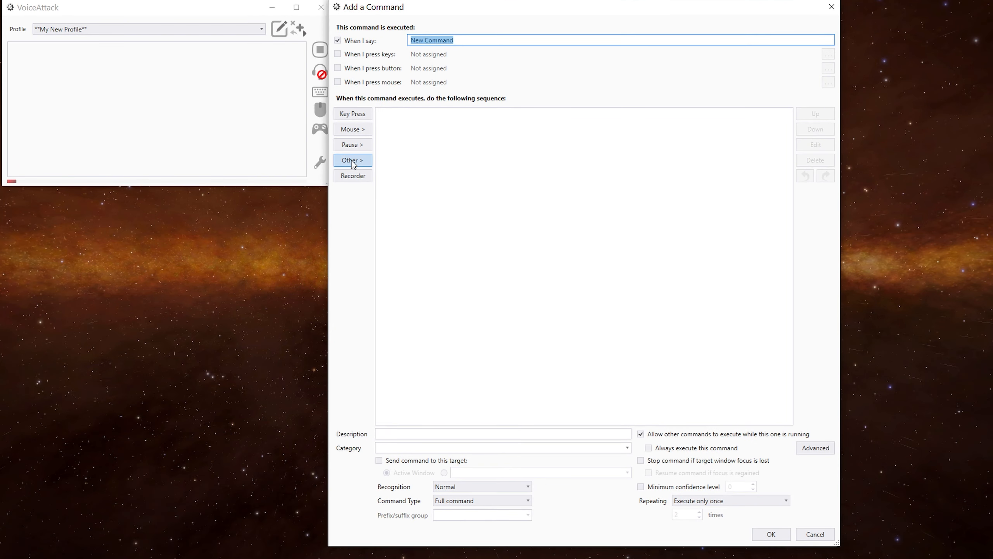
click(353, 161)
mouse_move(408, 222)
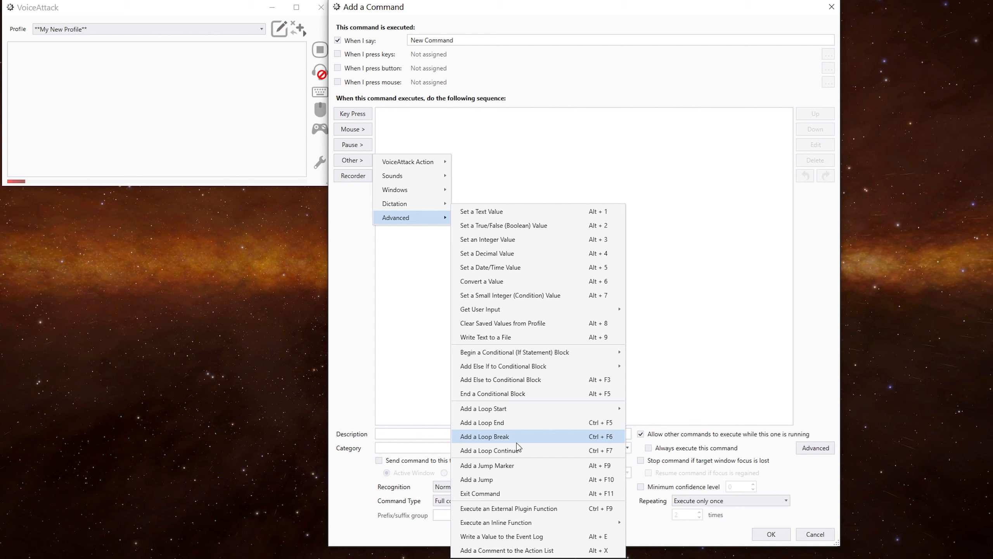
mouse_move(518, 414)
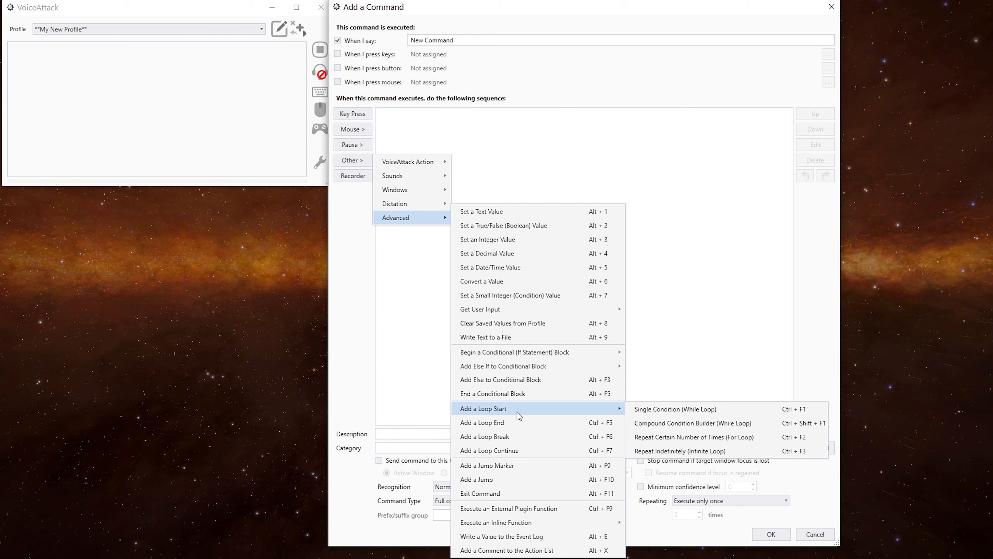
click(867, 114)
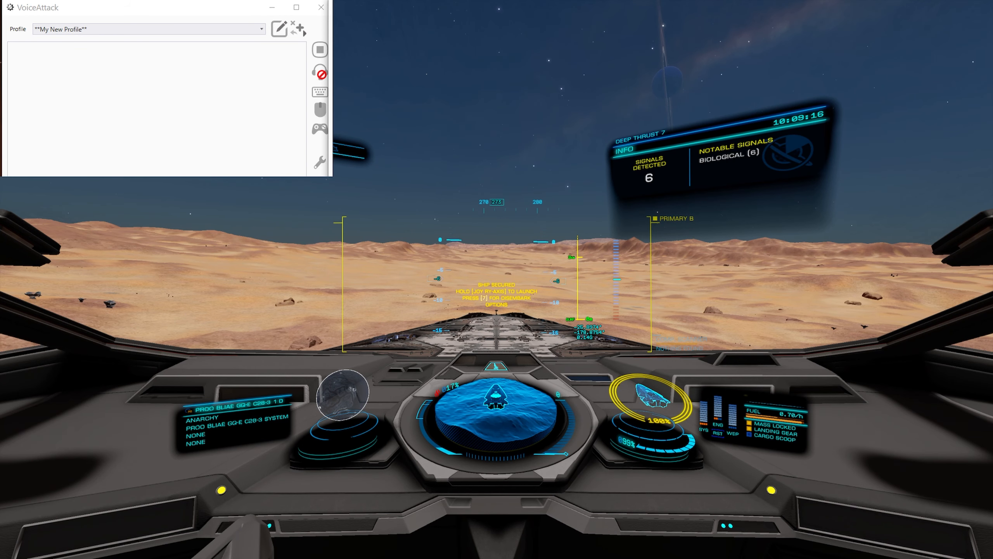
Switch to the game and examine the on-foot, fighter and SRV pages of the ship's role panel.
key(7)
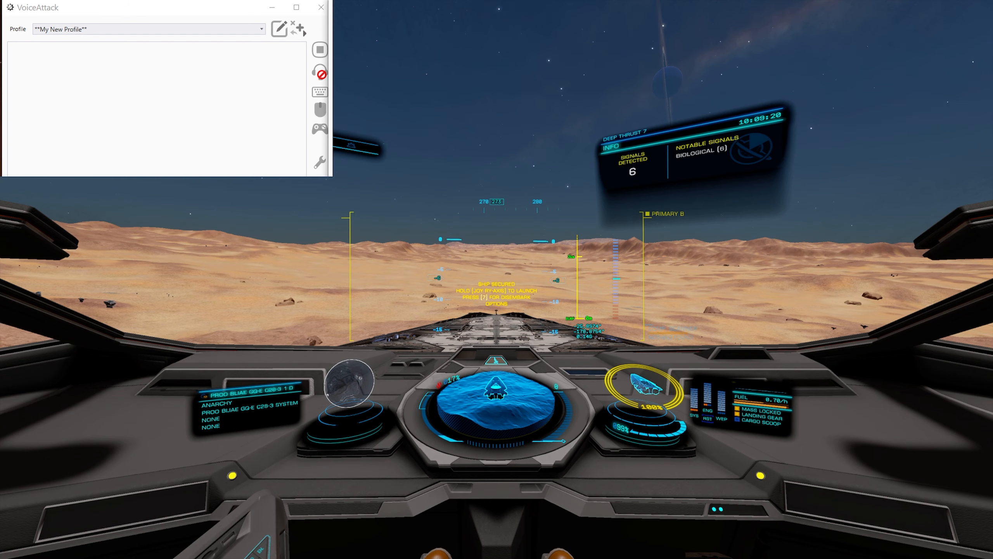
key(7)
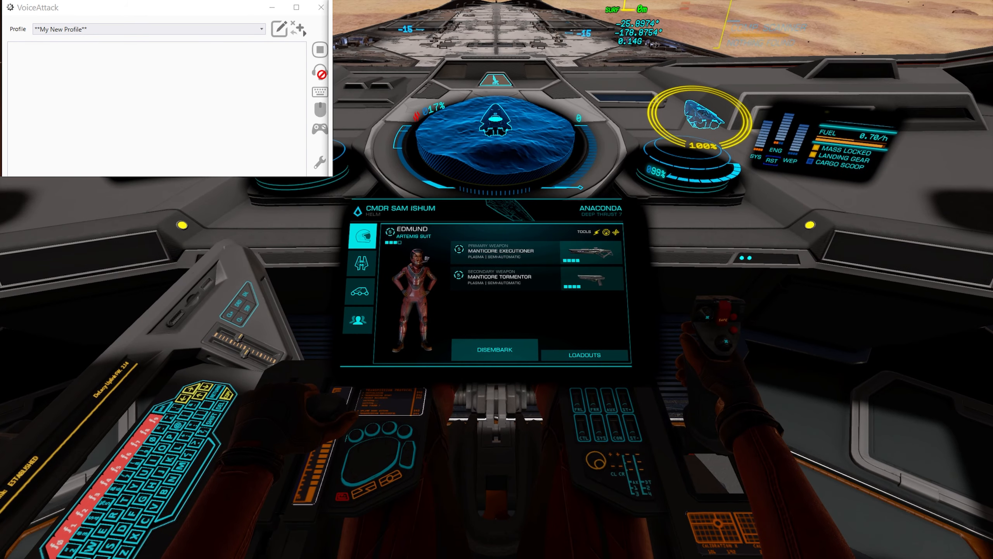
key(e)
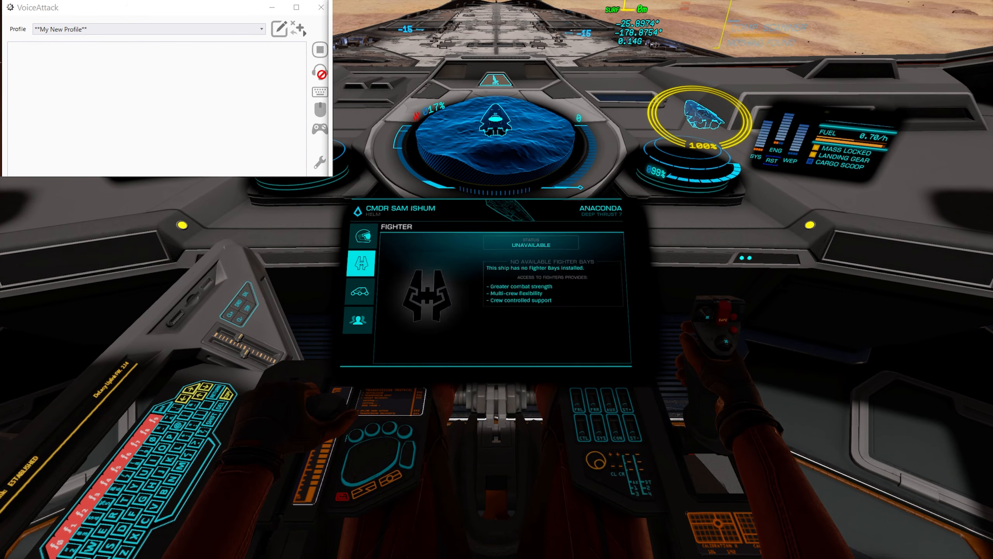
key(e)
key(d)
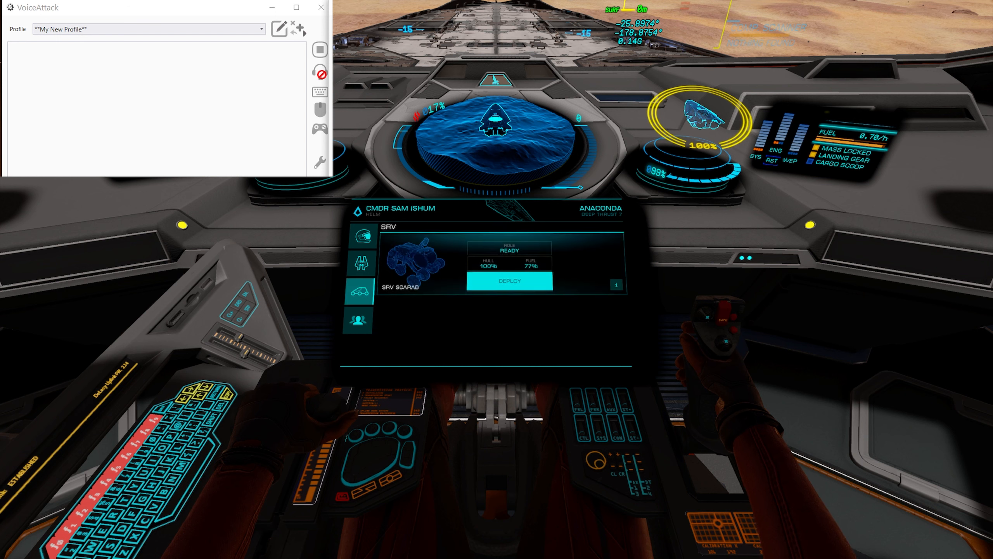
key(a)
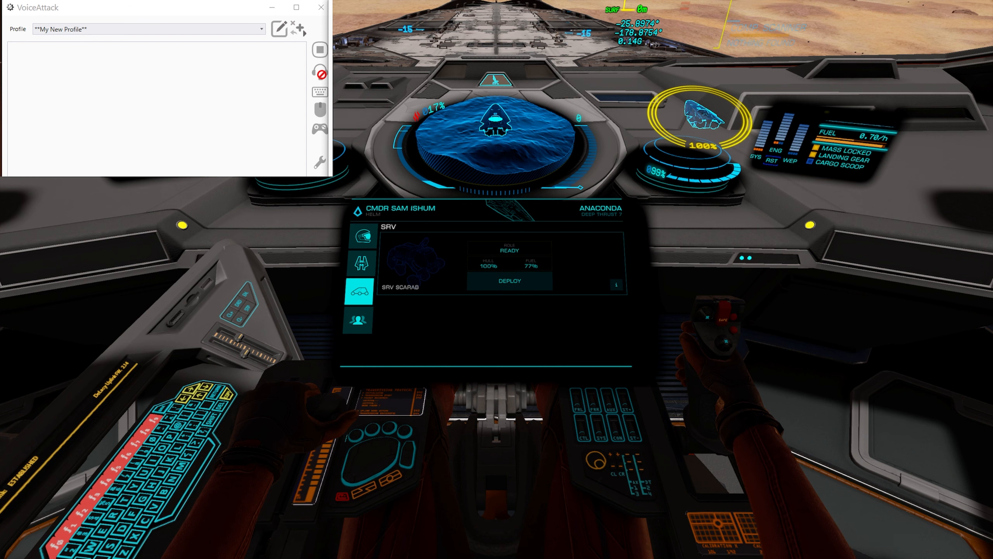
key(q)
key(q)
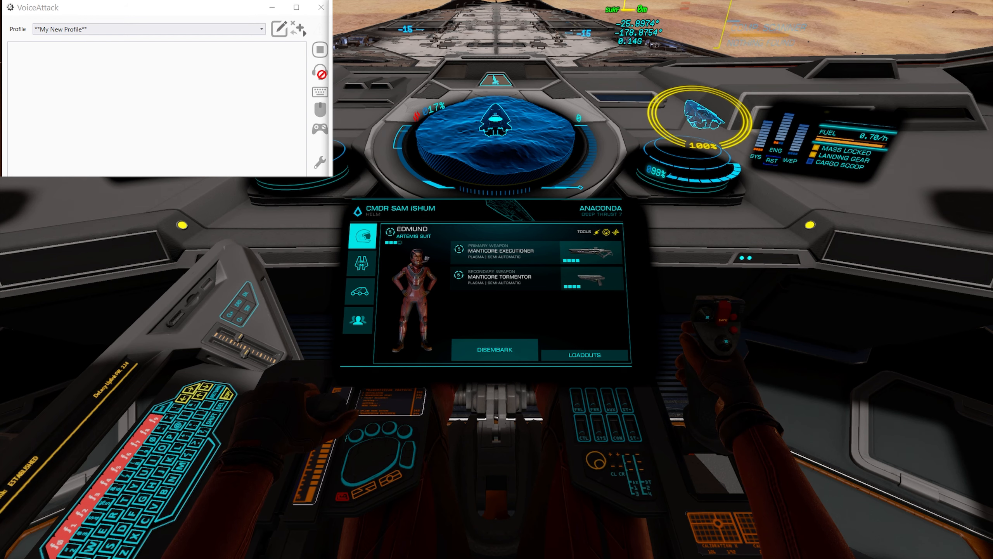
key(7)
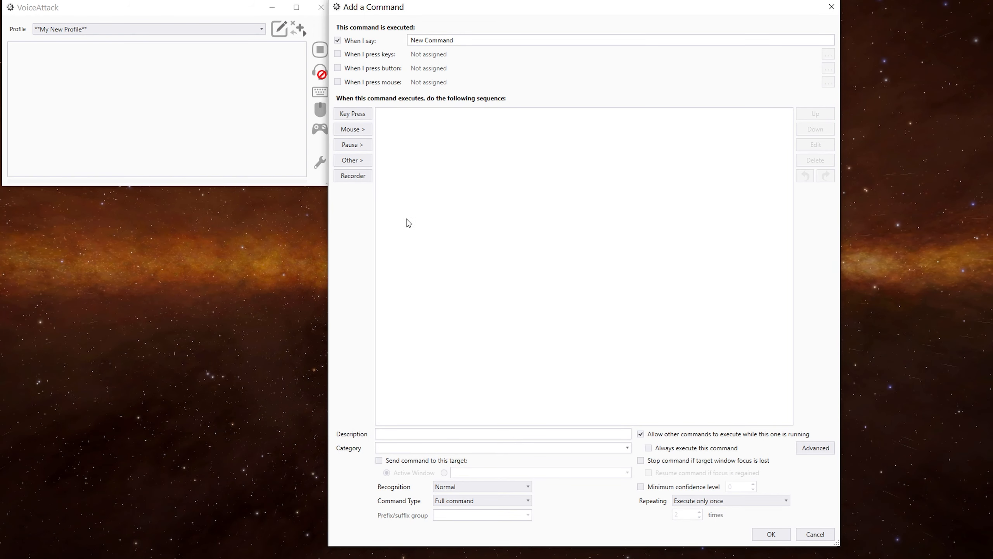
Add a 7 keypress held for 0.03 seconds to the VoiceAttack command, followed by a 0.1-second pause.
click(352, 113)
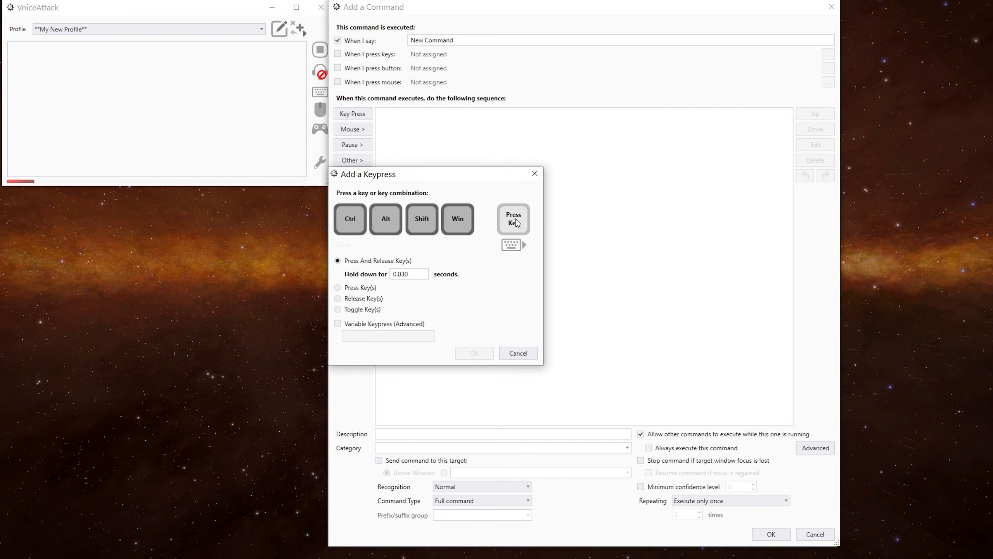
key(7)
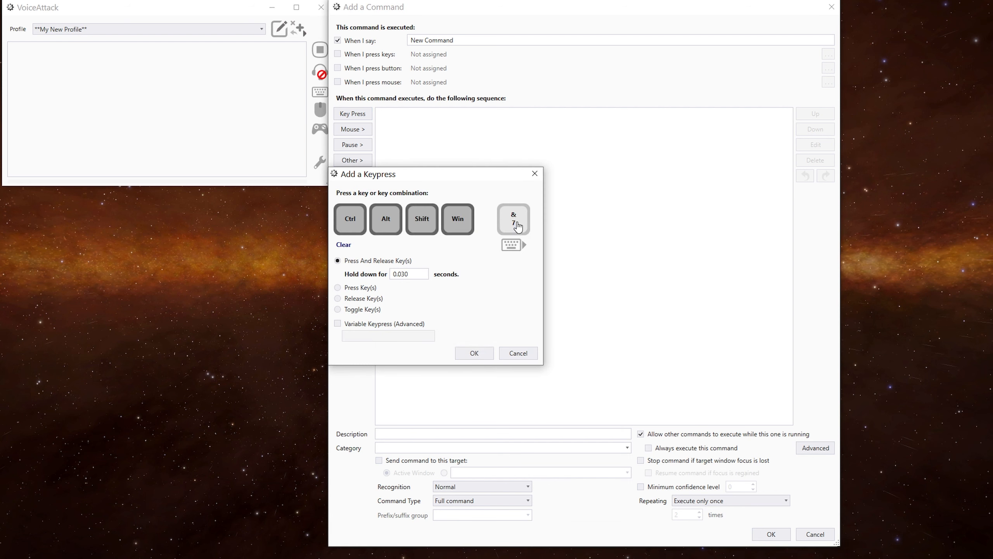
click(474, 353)
click(352, 144)
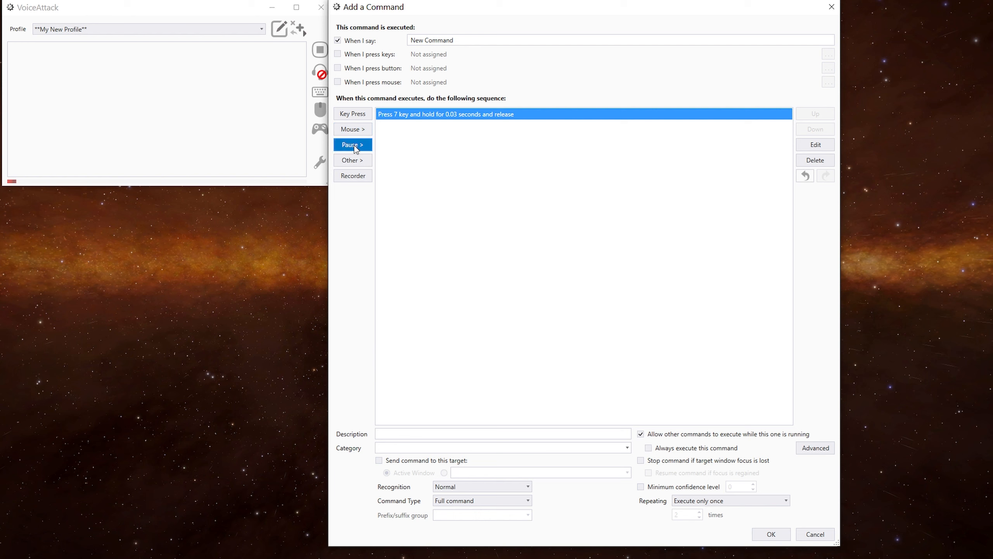
mouse_move(446, 179)
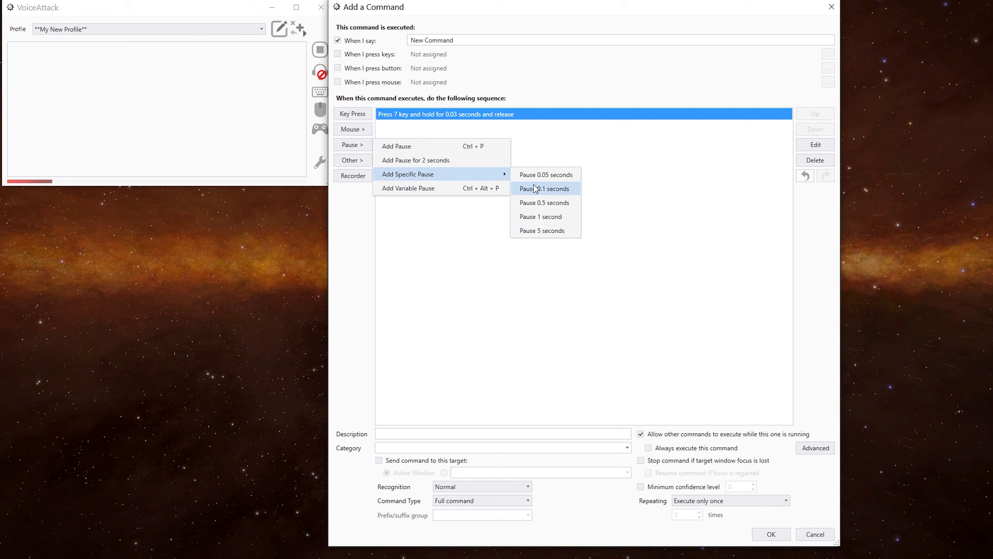
click(555, 190)
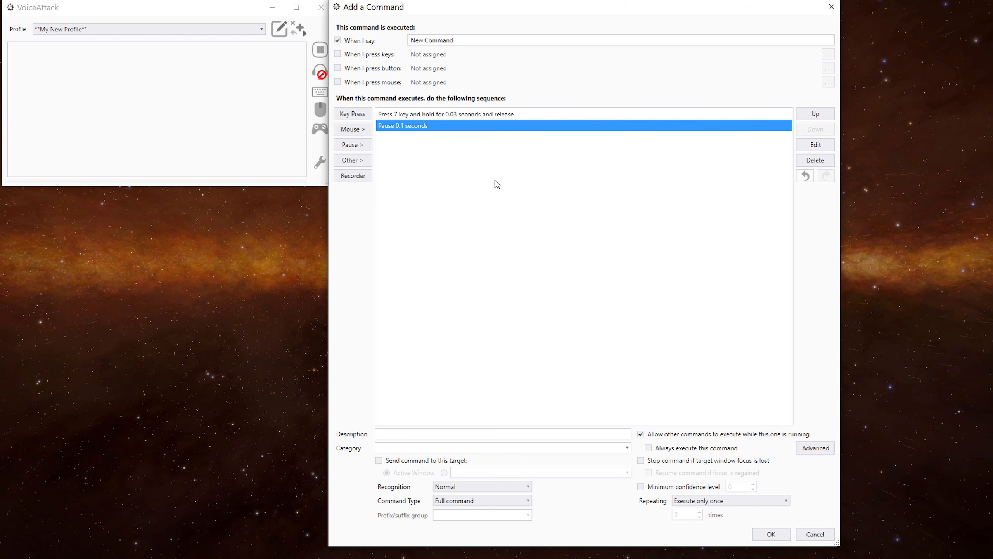
Add a D keypress held for 0.03 seconds after the pause in the command sequence.
click(354, 161)
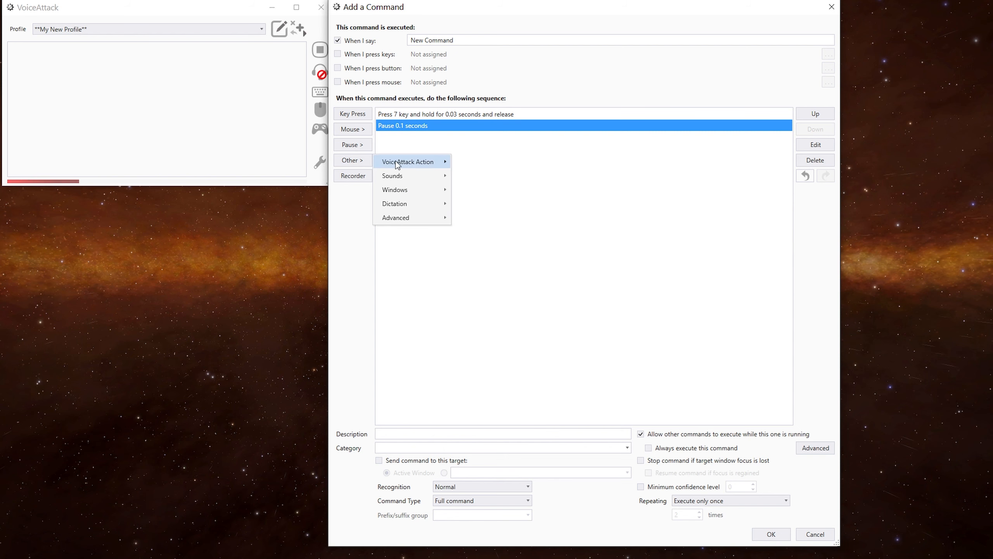
mouse_move(406, 157)
click(352, 113)
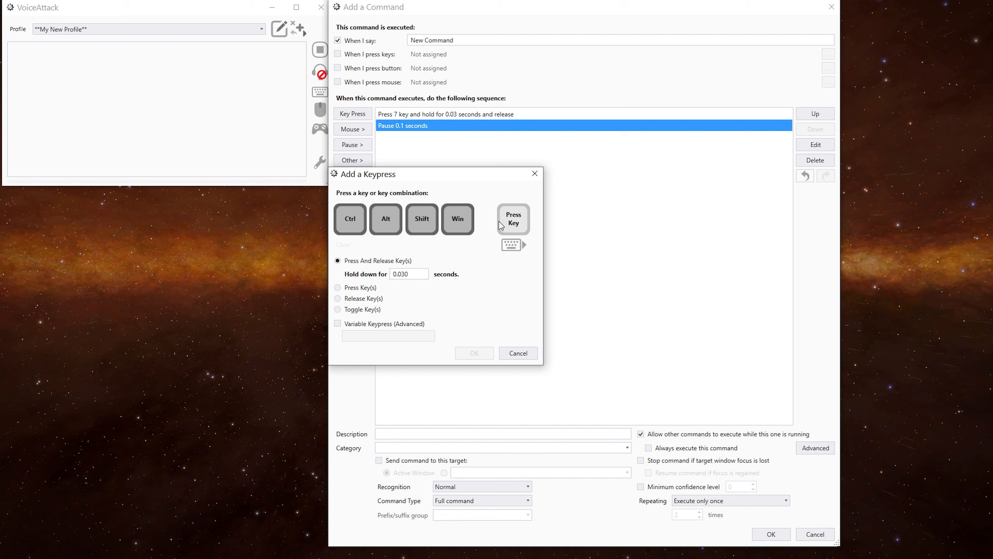
key(d)
click(481, 360)
Duplicate the 0.1-second pause and place the copy after the D keypress.
click(400, 127)
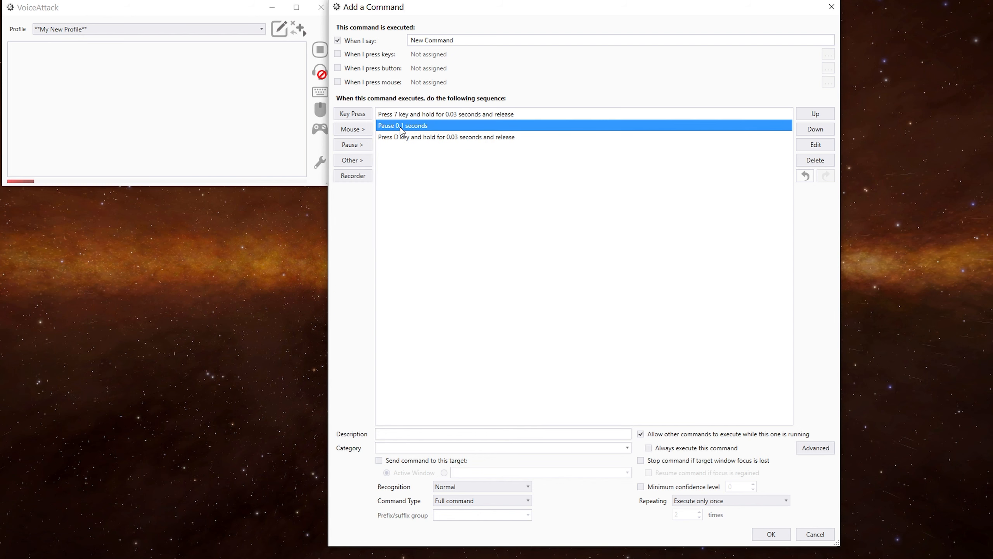
key(ctrl+c)
key(ctrl+v)
click(817, 133)
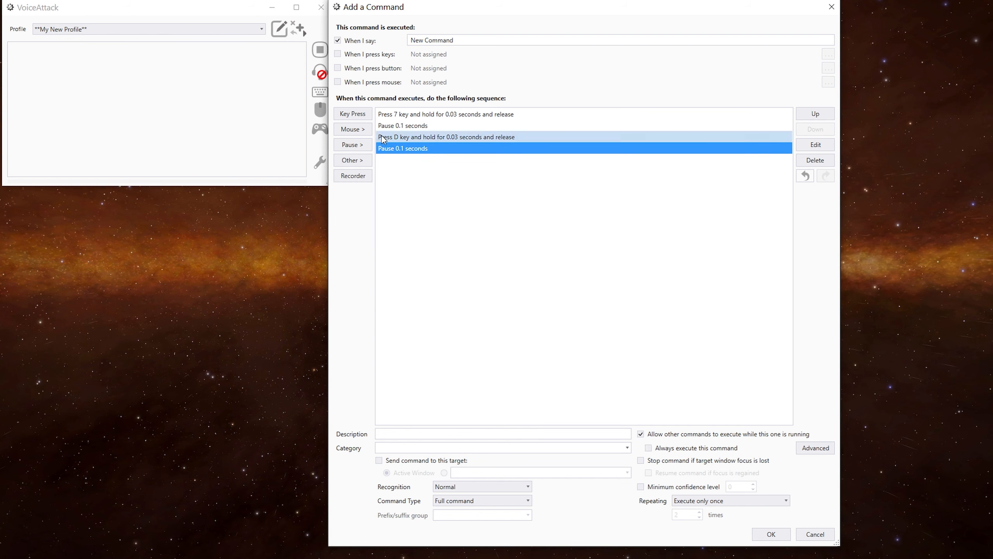
Add a 6 keypress held for 0.03 seconds at the end of the sequence, and save the command and profile.
click(352, 113)
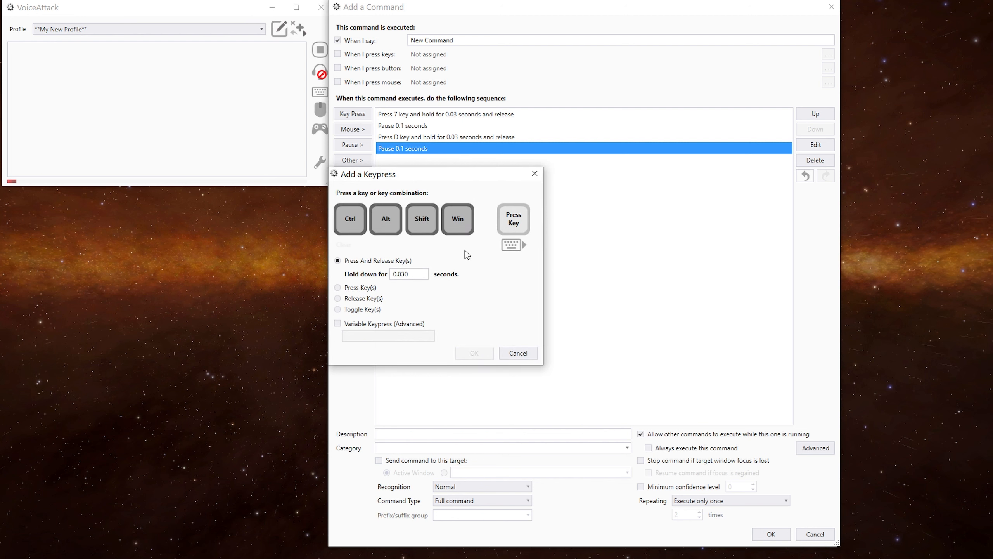
key(6)
click(474, 353)
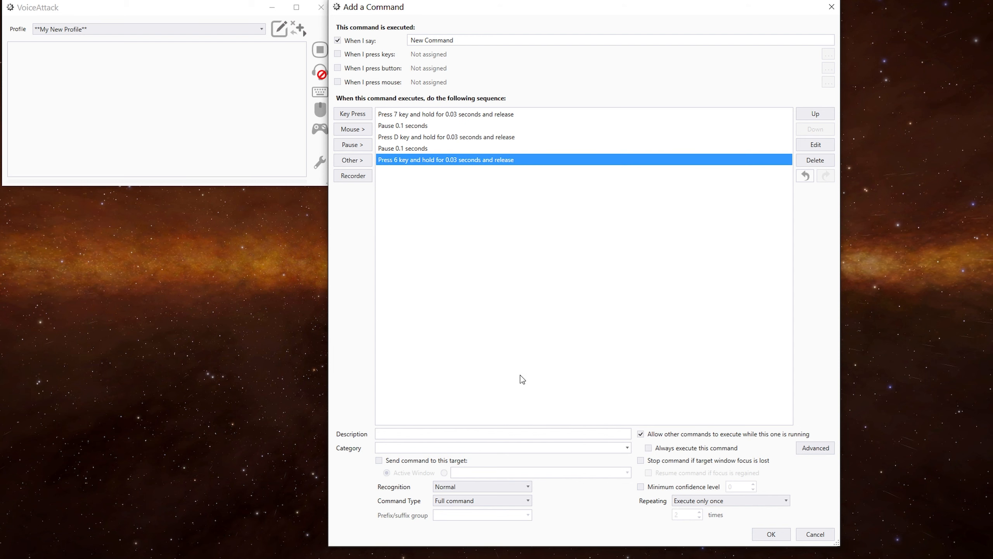
click(769, 534)
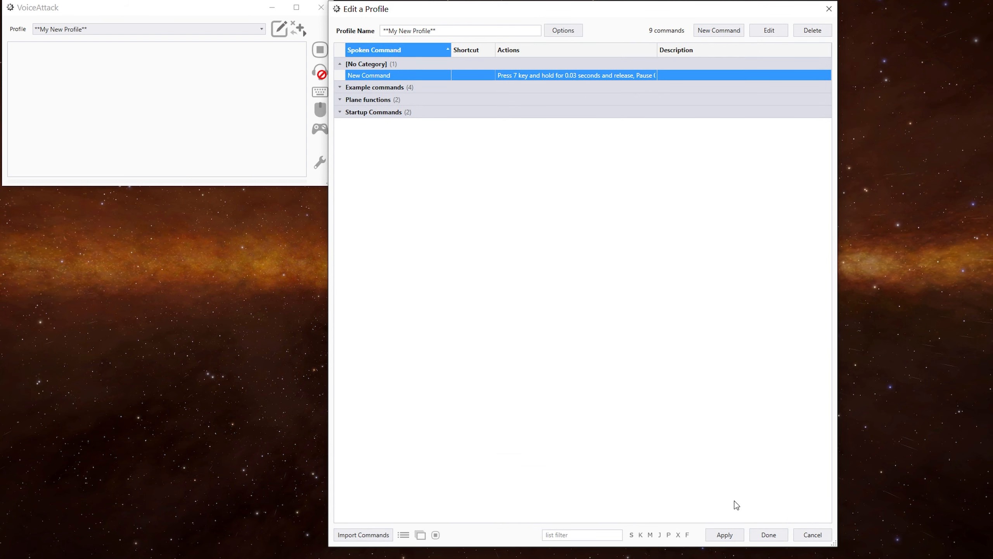
click(769, 535)
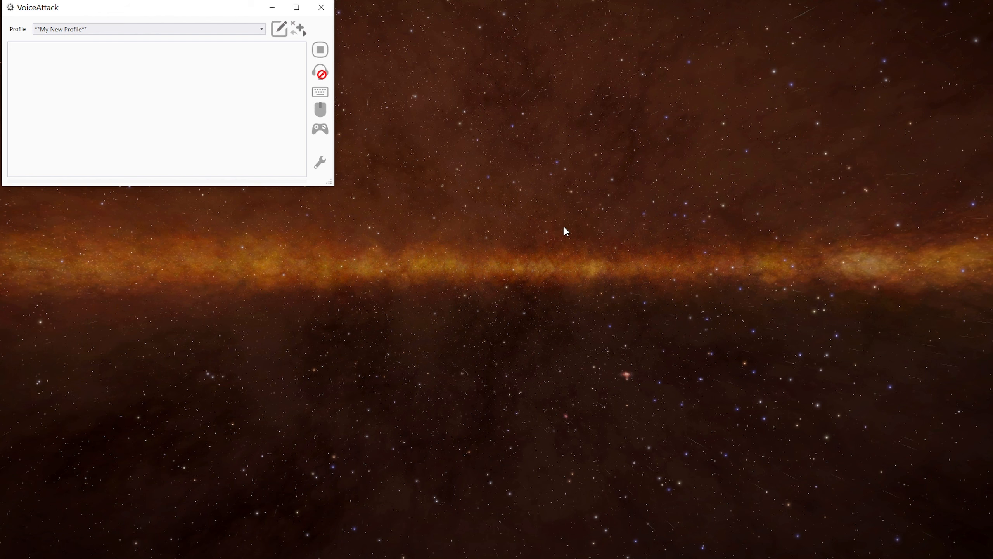
click(579, 226)
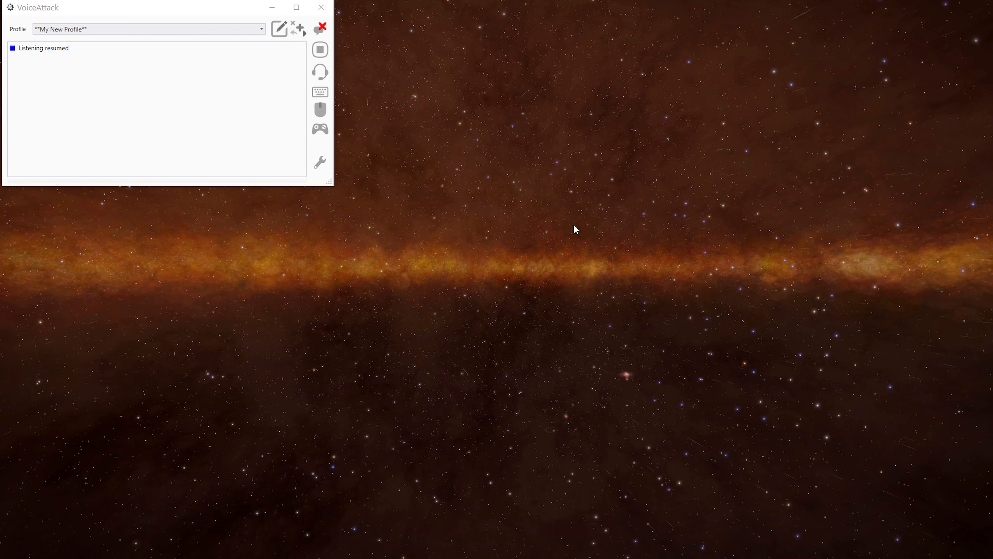
Change the spoken phrase of New Command to "Disembark" and save the profile.
click(111, 45)
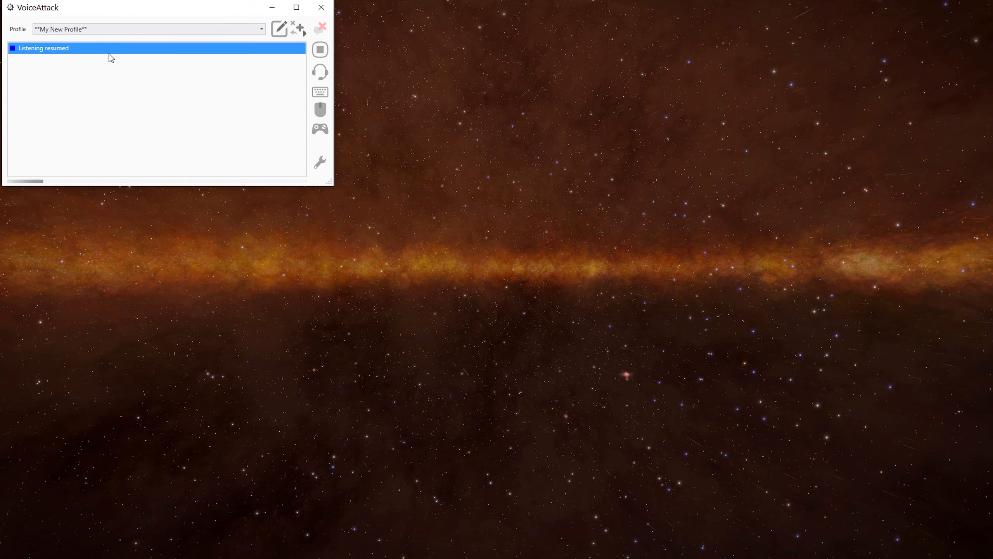
click(279, 29)
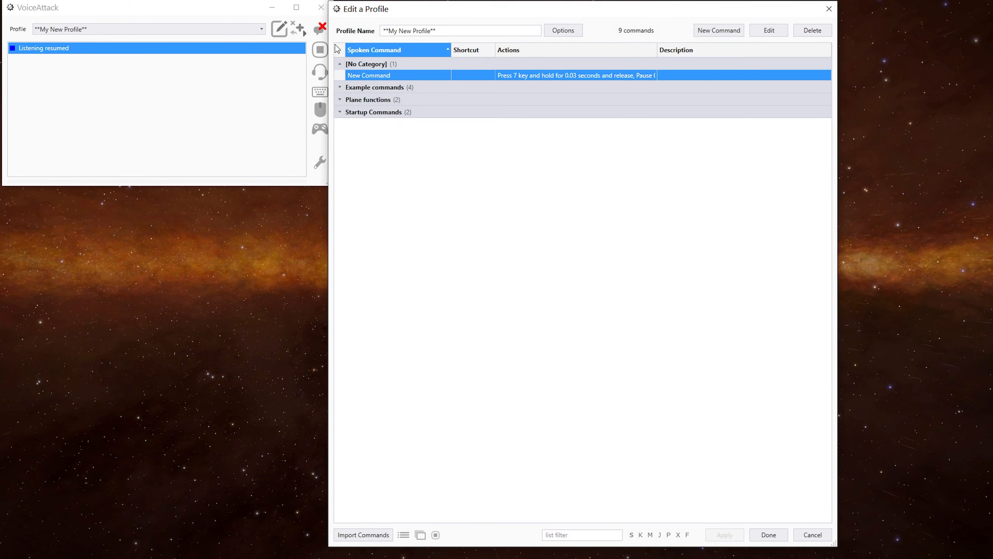
double_click(405, 74)
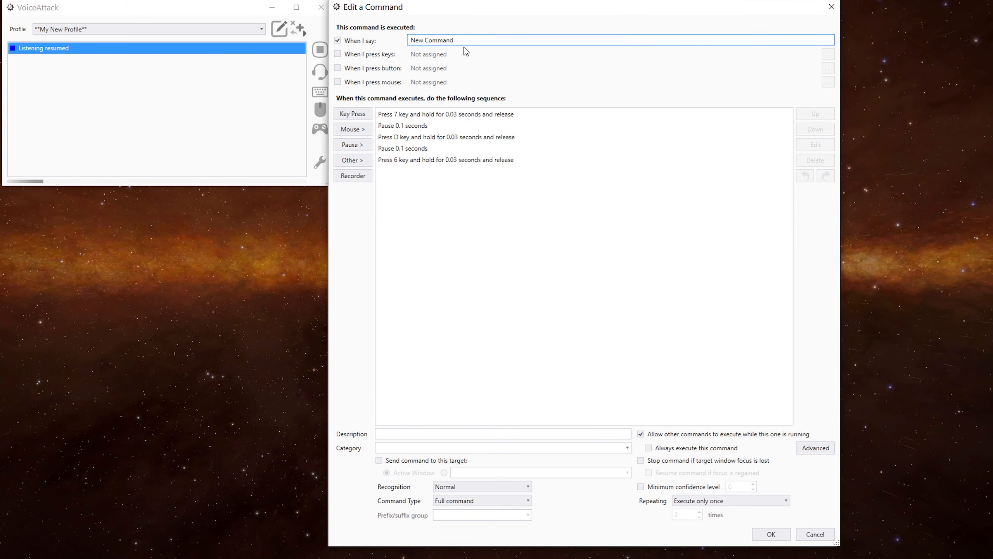
drag(450, 40, 400, 38)
text(Disembark)
key(Return)
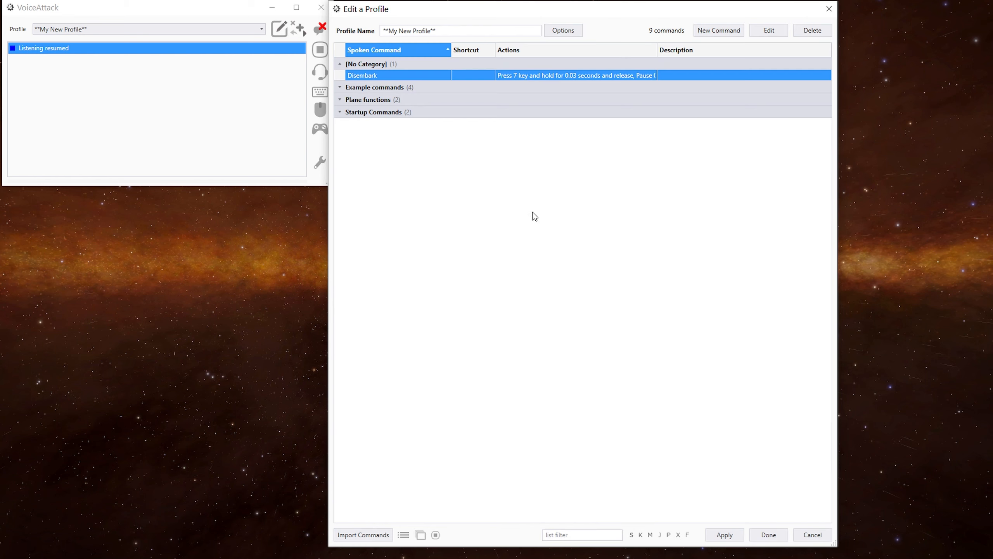
click(767, 534)
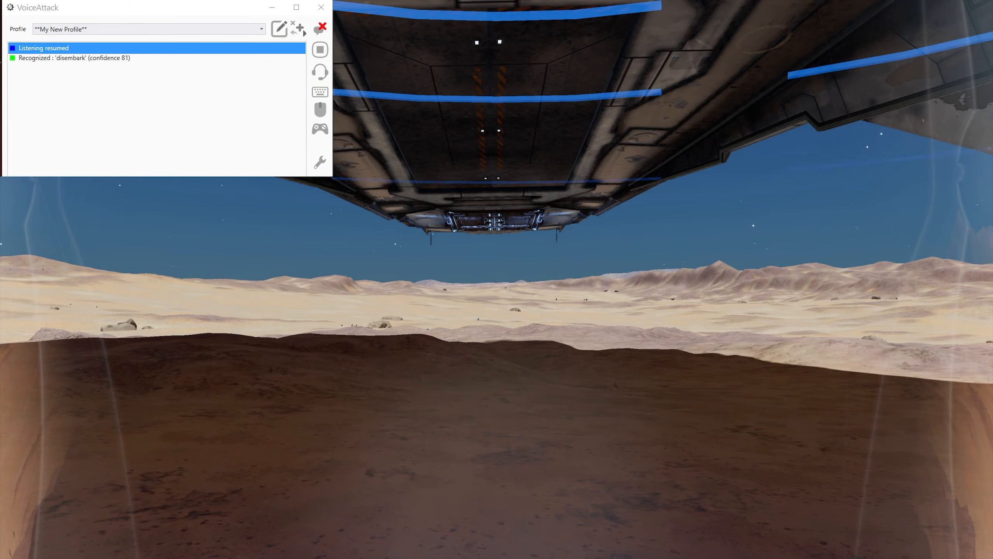
Board the Anaconda again from the planet surface, keeping the pilot seat selected.
key(e)
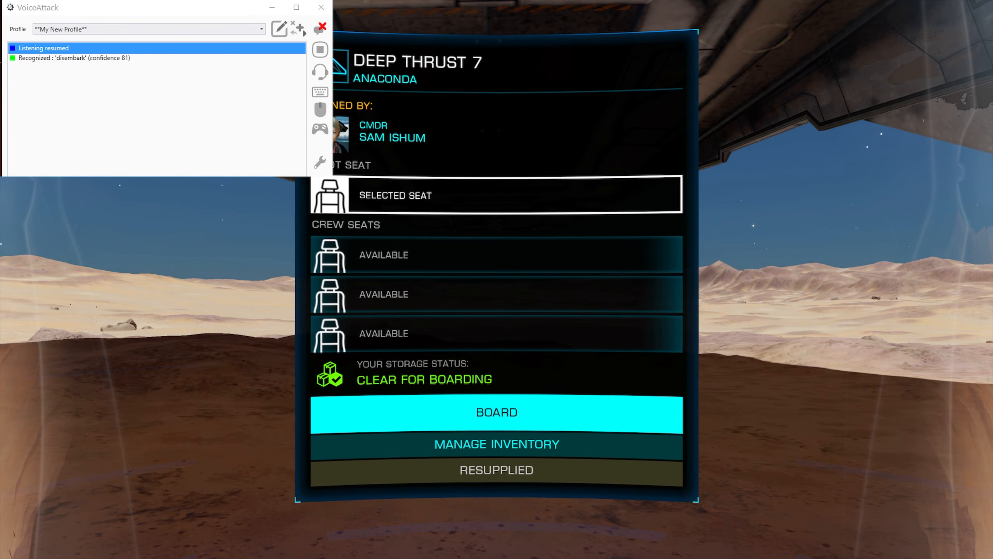
key(space)
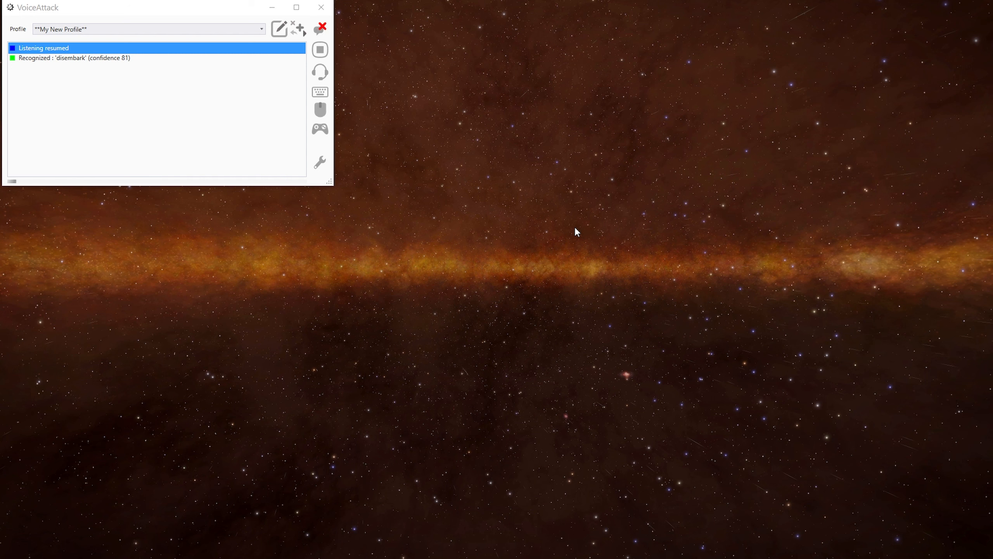
Switch to Status.txt in Notepad++ and copy the variable name EliteAPI.GuiFocus.
key(alt+Tab)
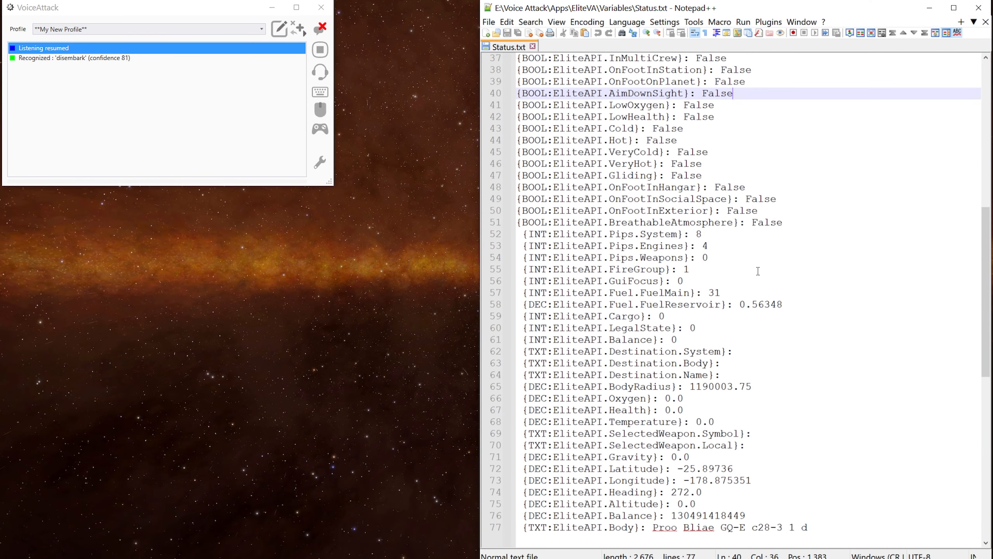
drag(553, 280, 660, 286)
key(ctrl+c)
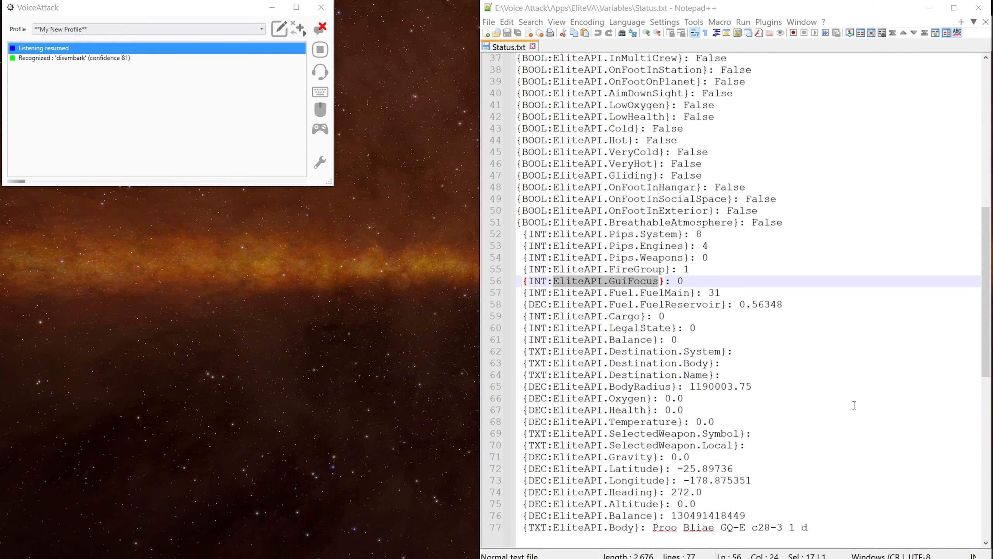
Check the value of EliteAPI.GuiFocus in Status.txt.
double_click(845, 398)
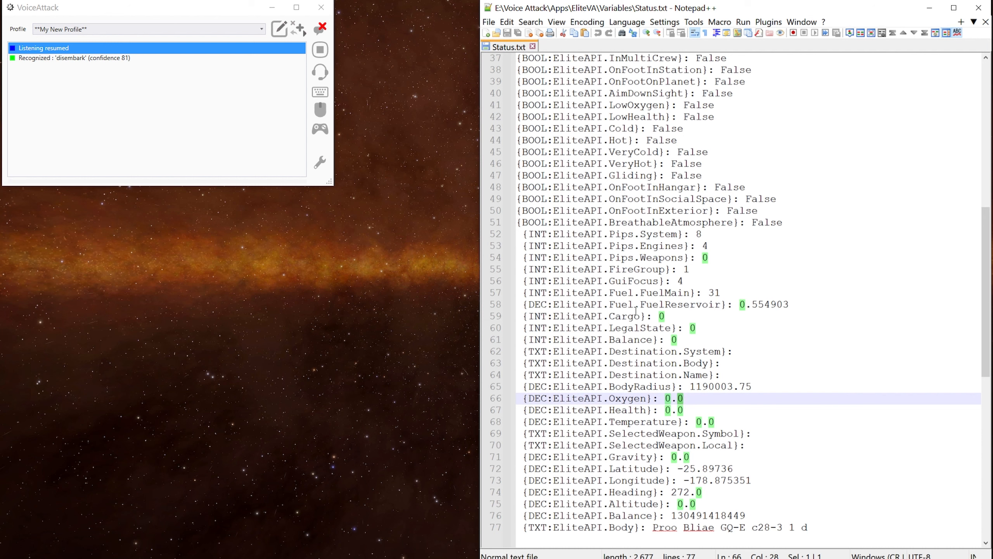
double_click(681, 281)
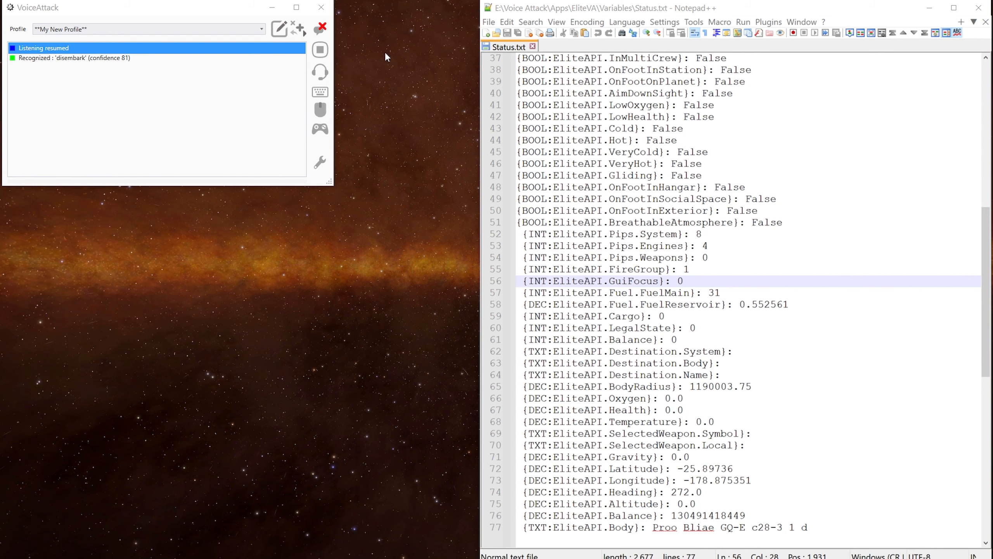
Open the Disembark command in VoiceAttack and start a single-condition while loop after the first 0.1-second pause.
click(275, 30)
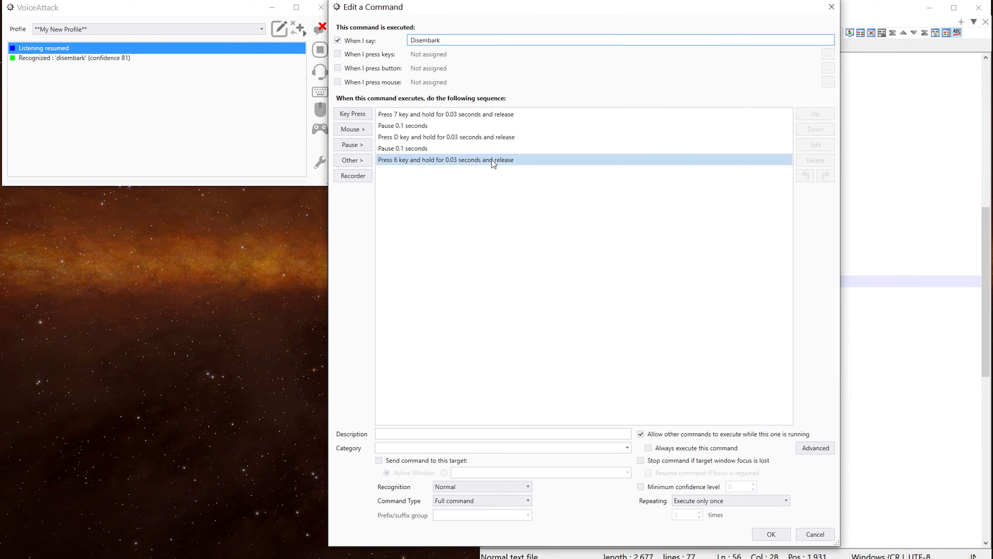
click(404, 129)
click(352, 159)
mouse_move(396, 217)
mouse_move(484, 408)
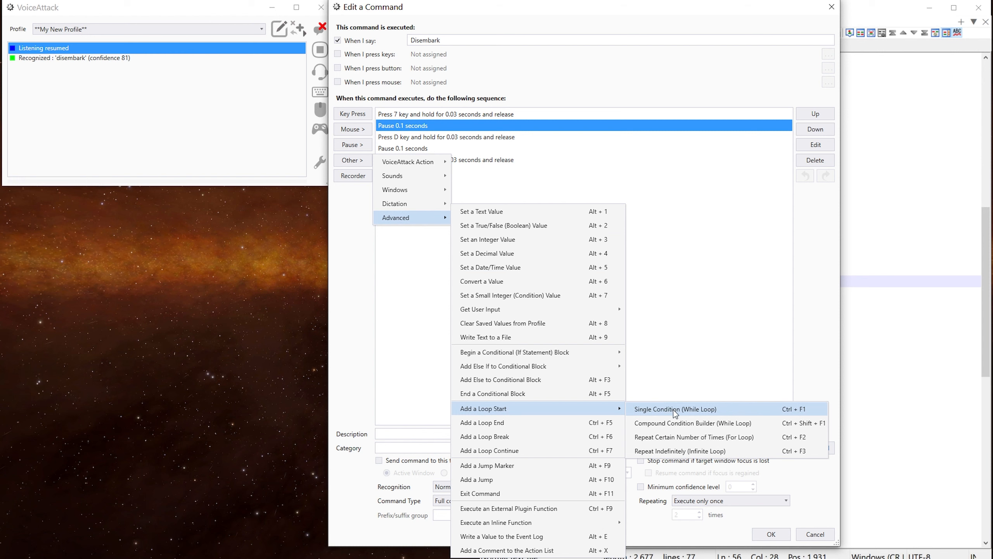
click(675, 409)
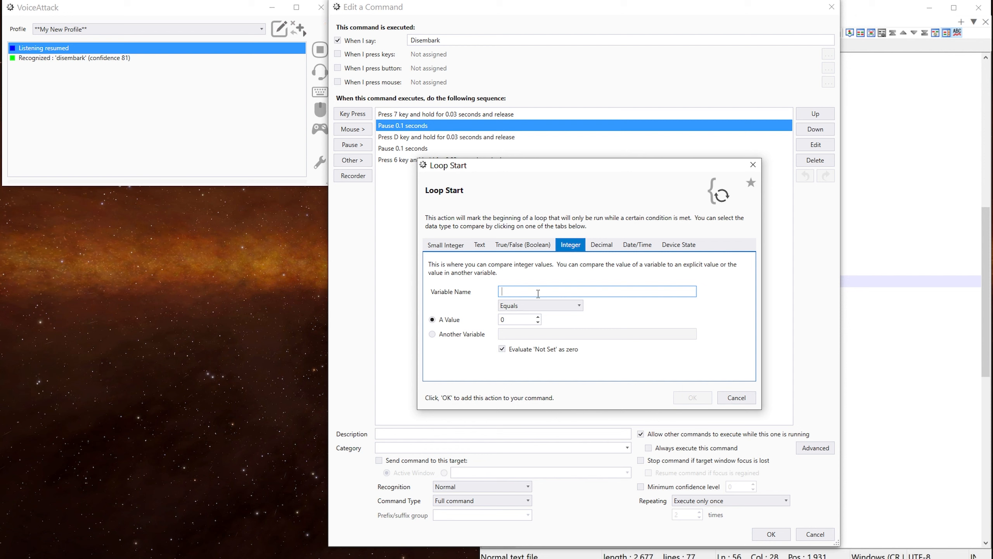
Set the loop's integer condition to EliteAPI.GuiFocus Does Not Equal 4 and add the loop to the sequence.
key(ctrl+v)
click(541, 312)
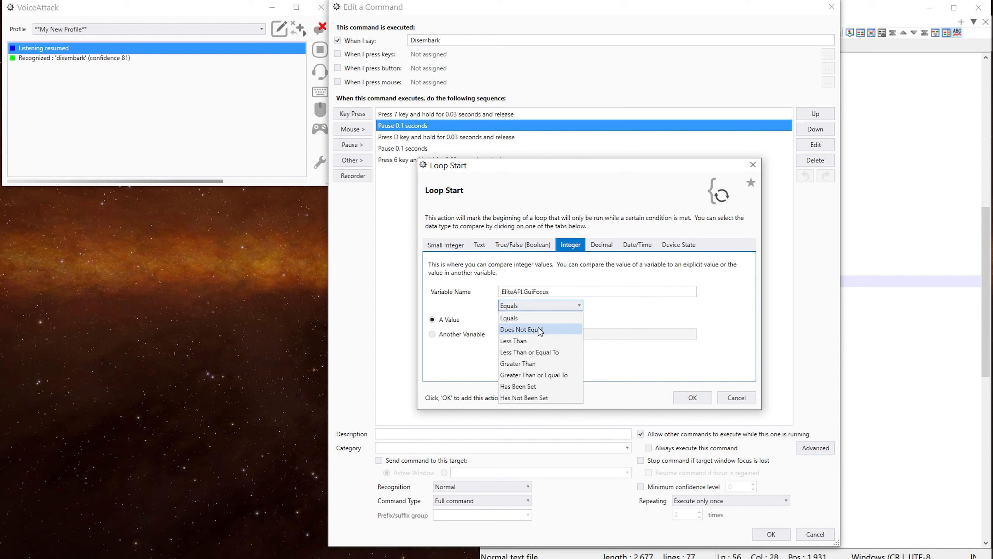
click(538, 327)
click(539, 322)
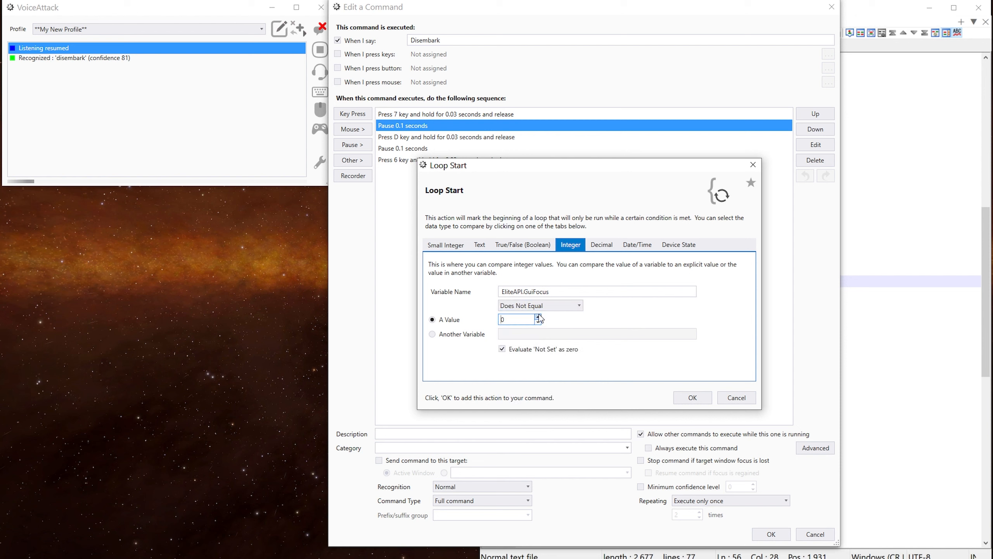
click(539, 317)
click(692, 397)
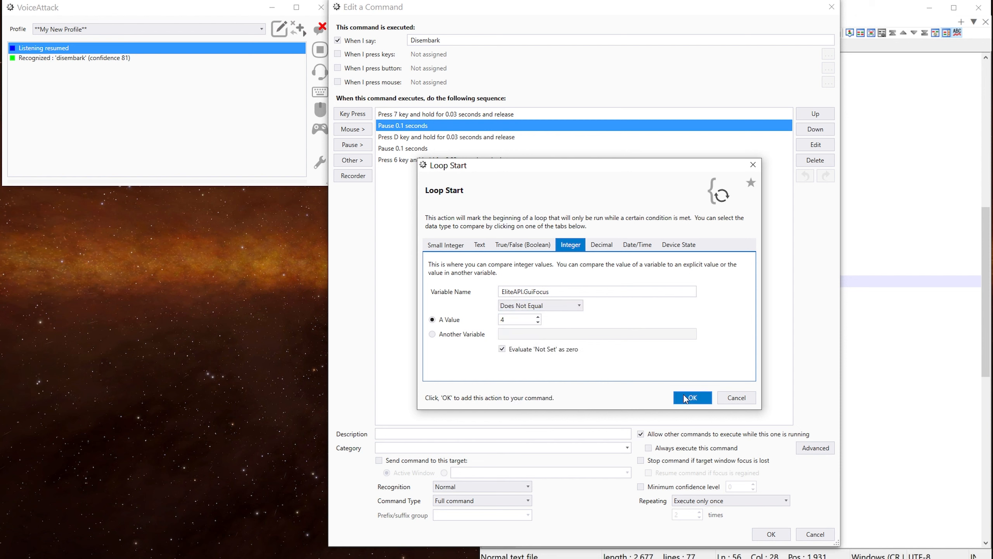
Replace the pause before the loop with a 0.1-second pause inside it, and save the command and profile.
click(407, 126)
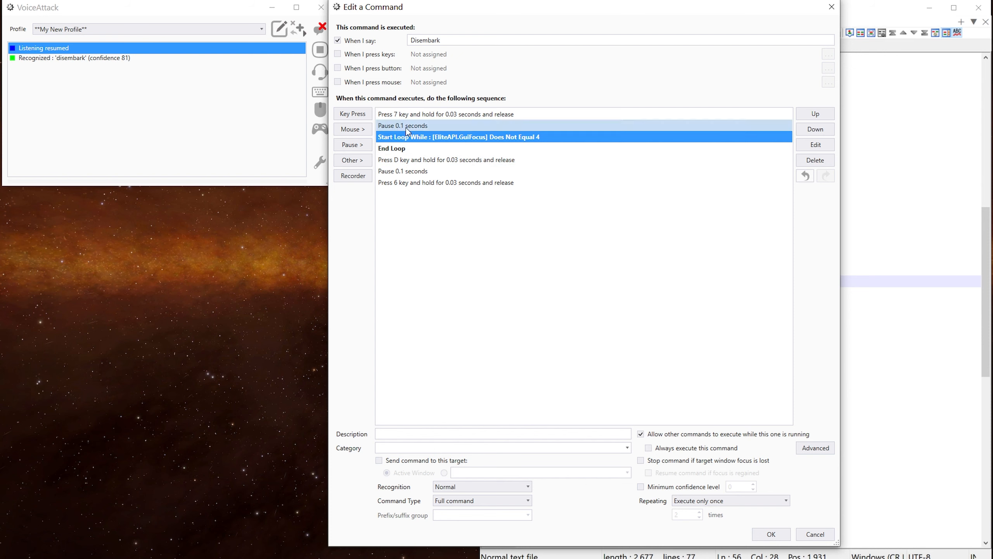
key(Delete)
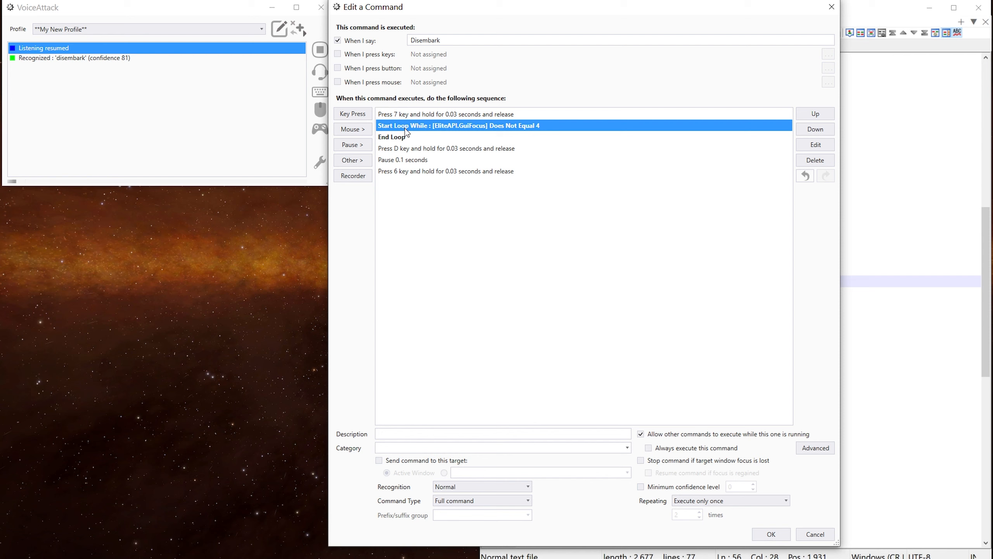
click(354, 141)
click(521, 179)
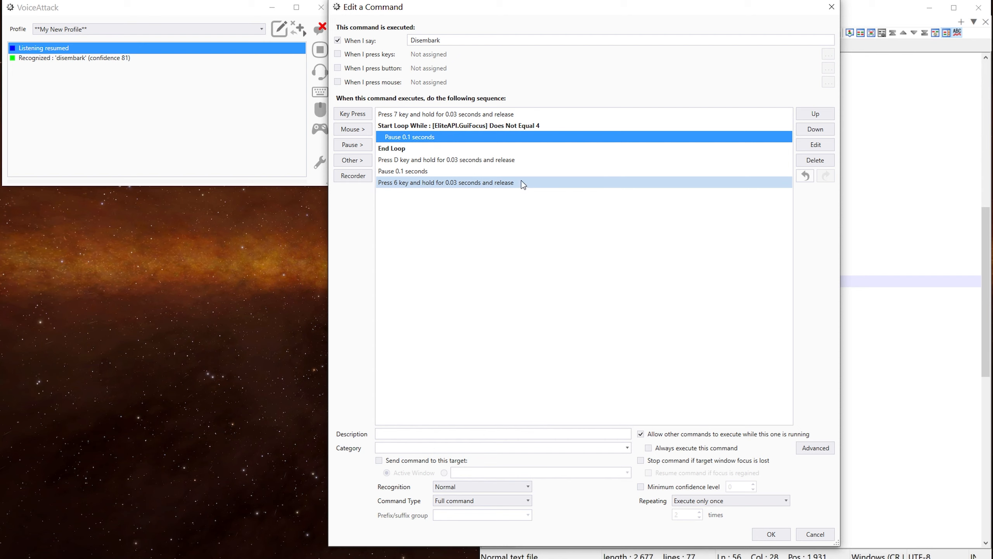
click(762, 533)
click(768, 535)
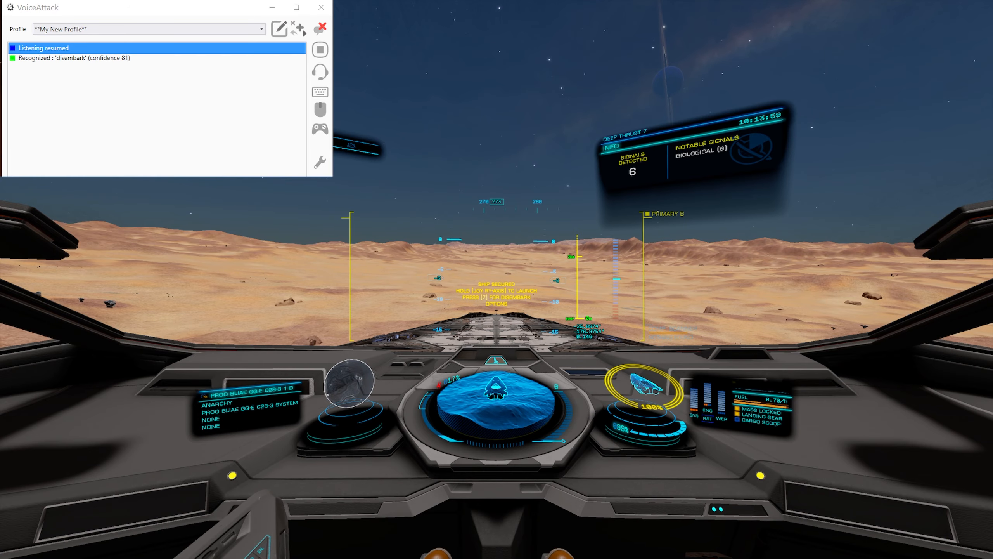
Switch to Elite Dangerous and bring up the Inventory page of the ship's internal panel.
key(7)
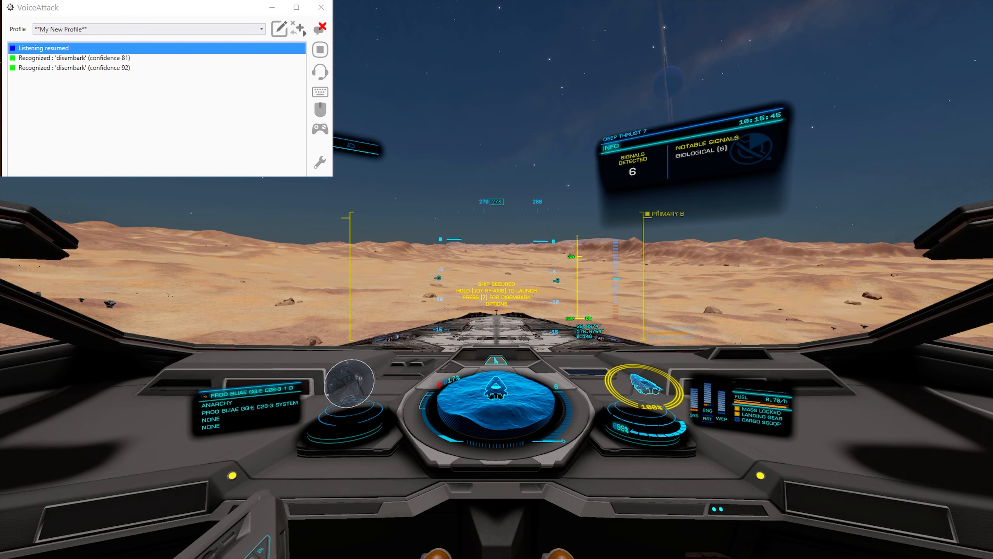
key(4)
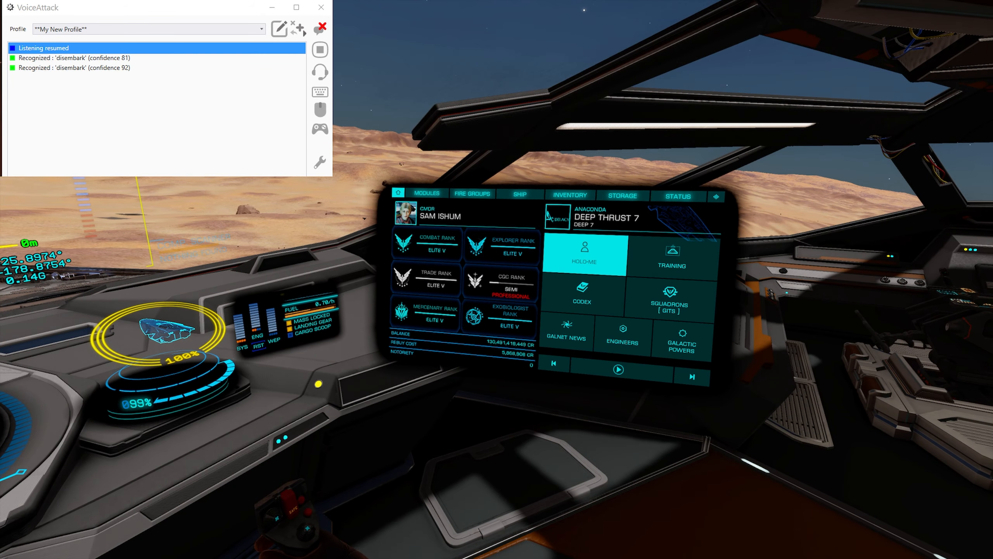
key(e)
key(e)
key(e)
key(e)
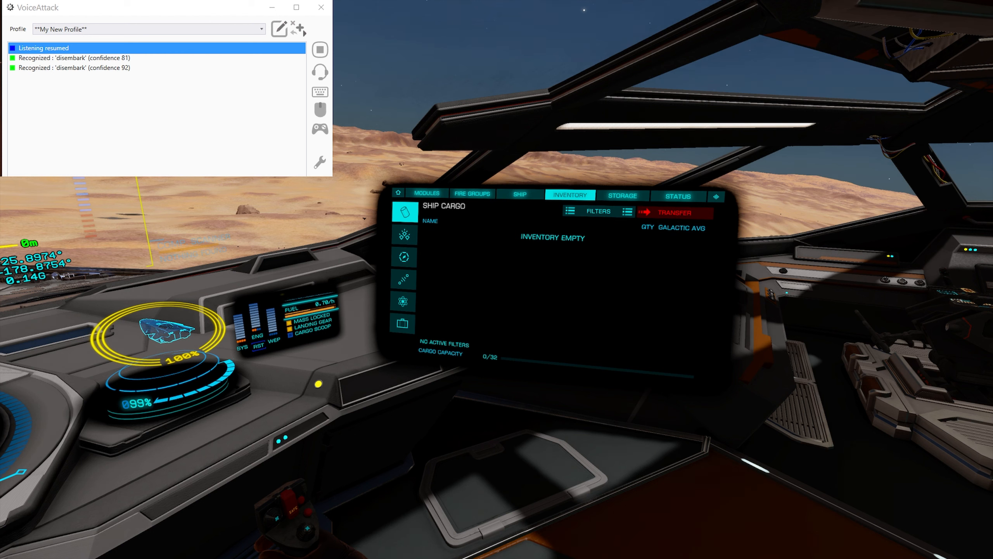
Step through the inventory categories from Ship Cargo to Synthesis and back, ending on Synthesis.
key(s)
key(s)
key(s)
key(s)
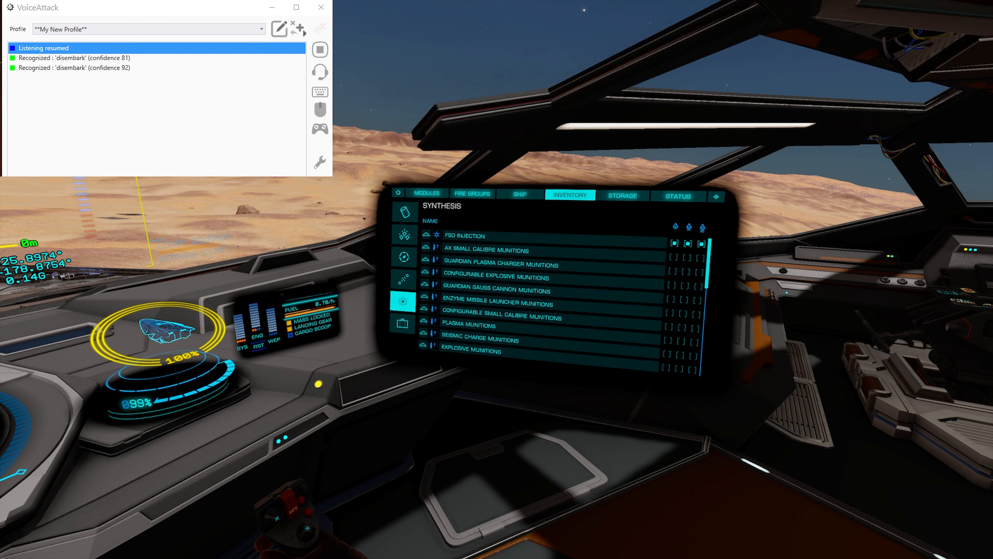
key(w)
key(w)
key(w)
key(w)
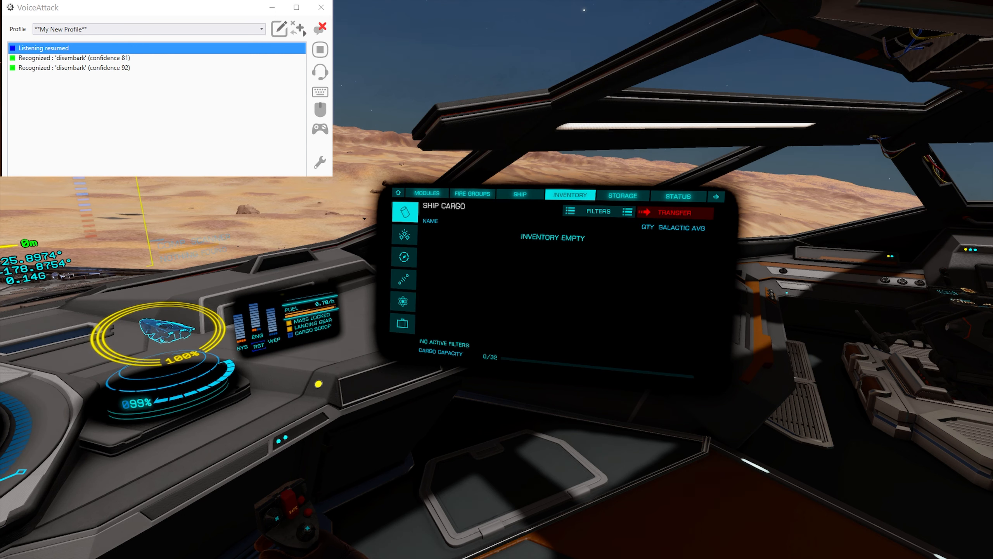
key(s)
key(s)
key(s)
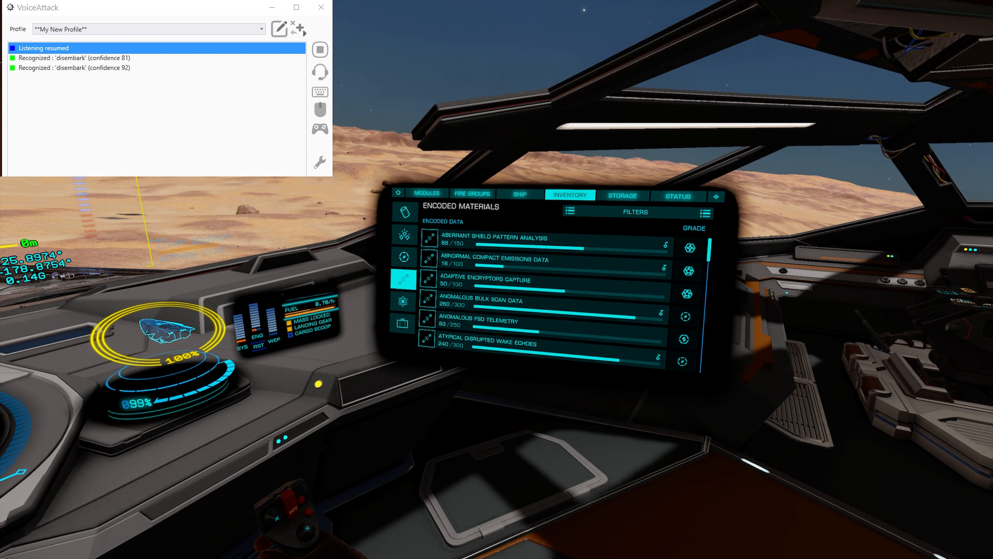
key(s)
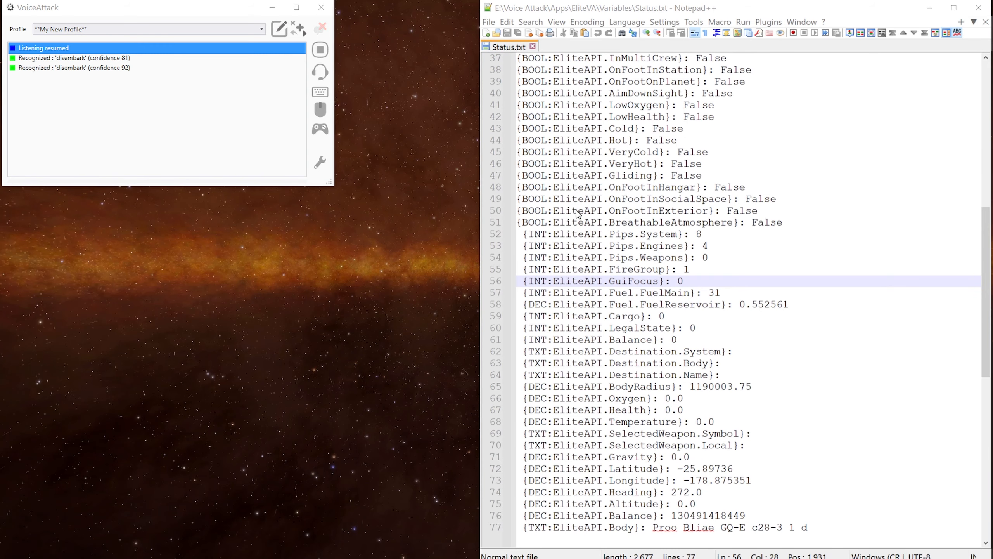
Create a new command in the VoiceAttack profile with the spoken phrase "Synthesis".
click(279, 28)
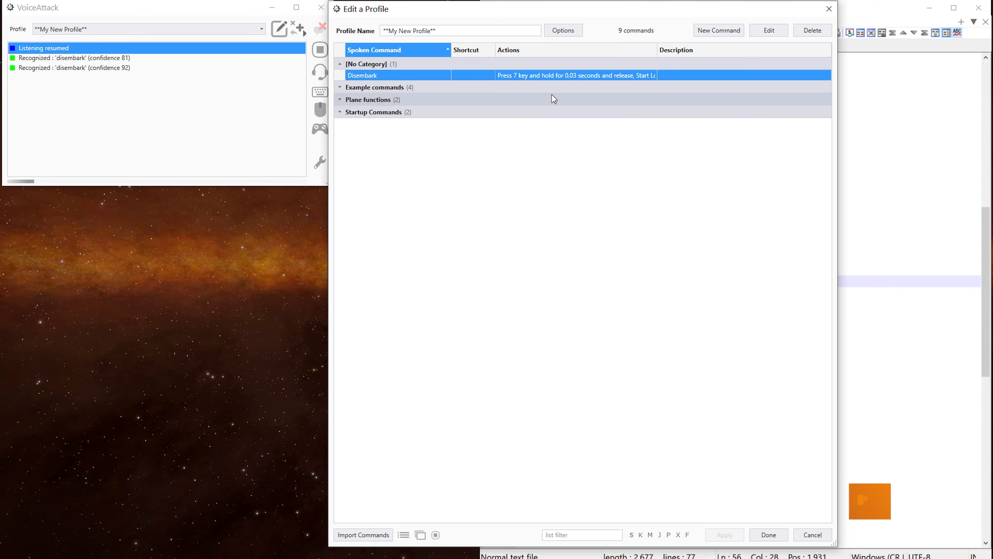
click(724, 34)
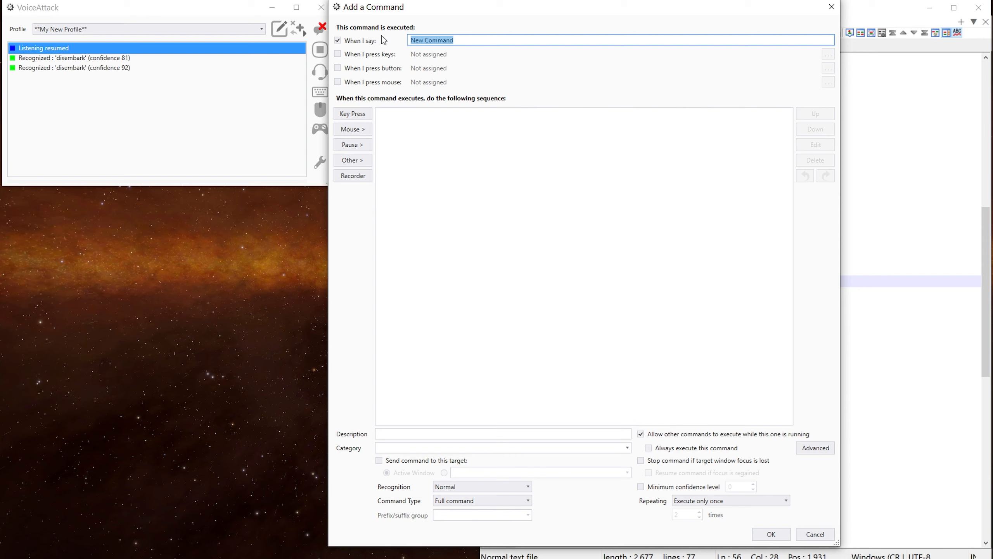
text(S)
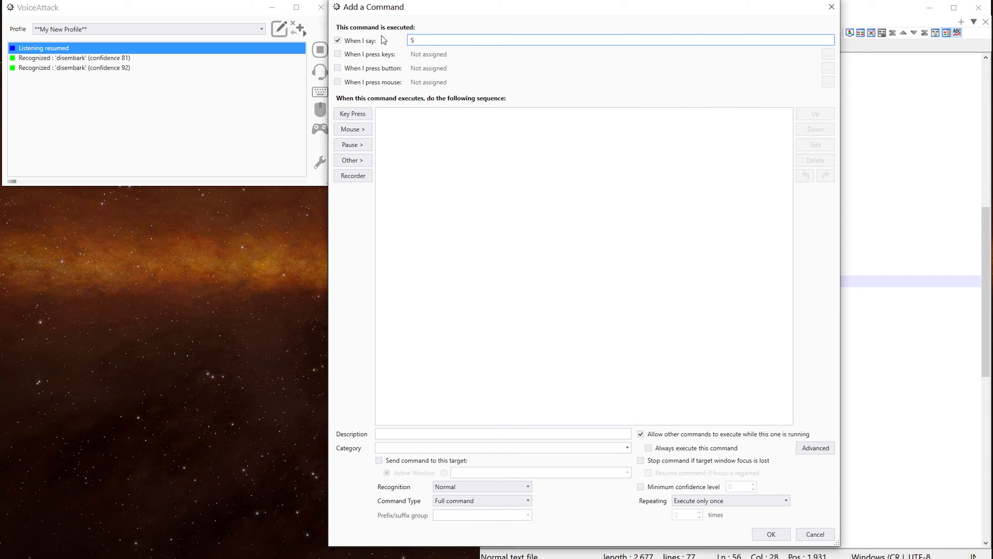
text(ynthesis)
Add an S keypress held for 0.03 seconds, followed by a 0.1-second pause, to the Synthesis command.
click(364, 115)
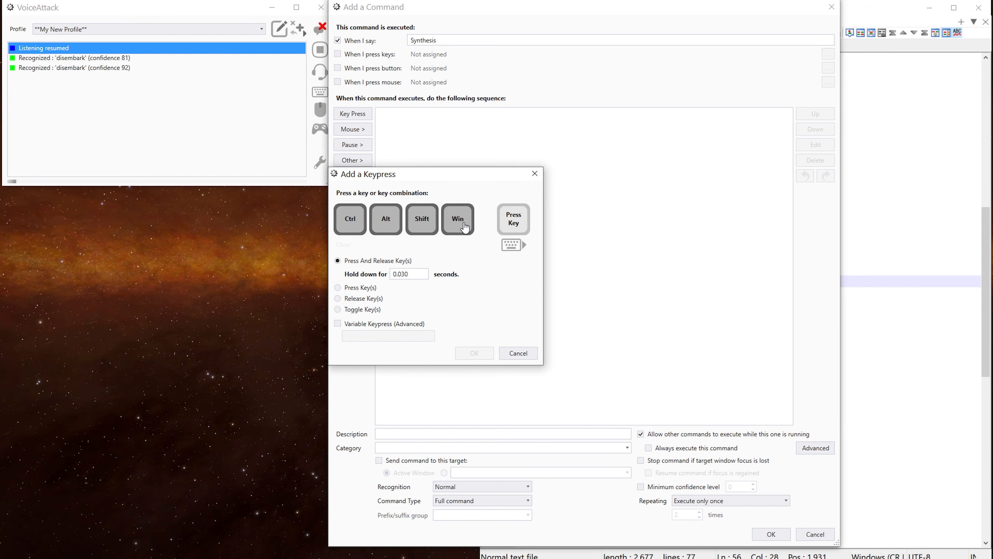
key(s)
click(480, 358)
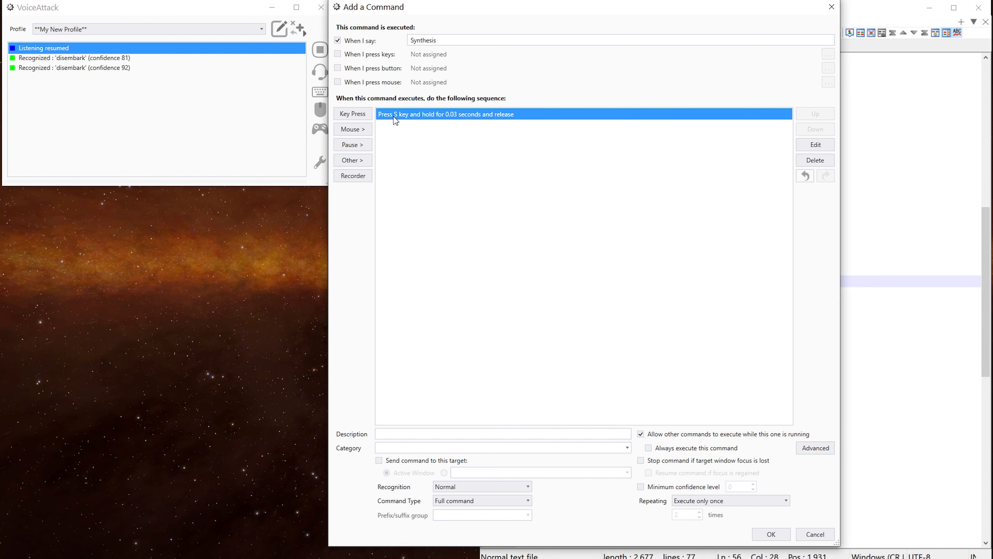
click(351, 145)
mouse_move(456, 174)
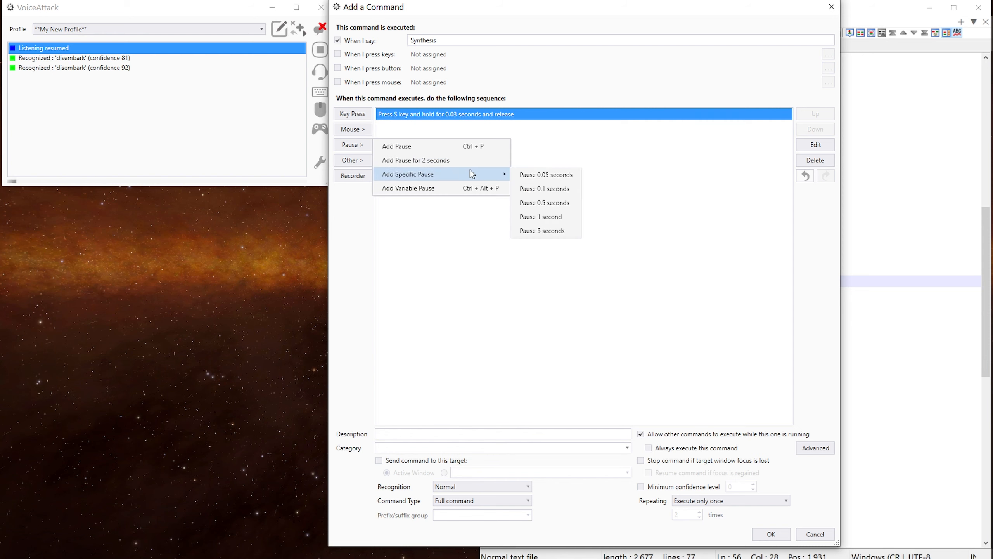
click(546, 186)
Duplicate the S keypress and pause pair four times, and save the command and profile.
click(491, 118)
shift+click(445, 125)
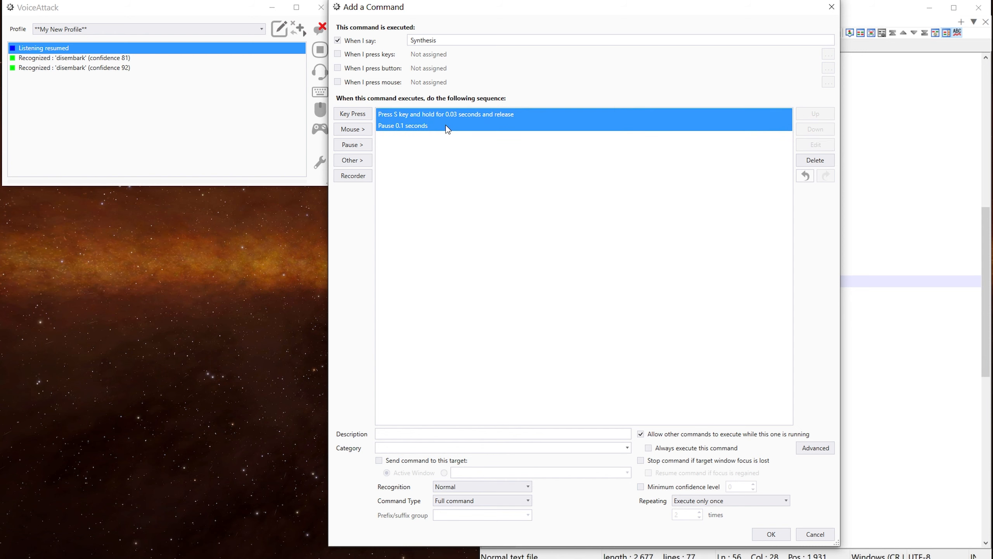
key(ctrl+c)
key(ctrl+v)
key(ctrl+v)
key(ctrl+v)
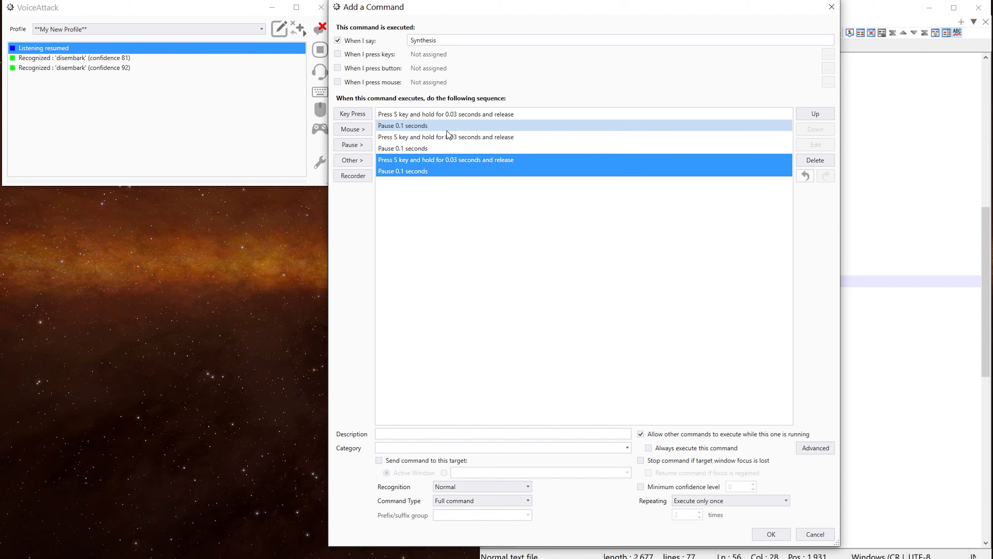
key(ctrl+v)
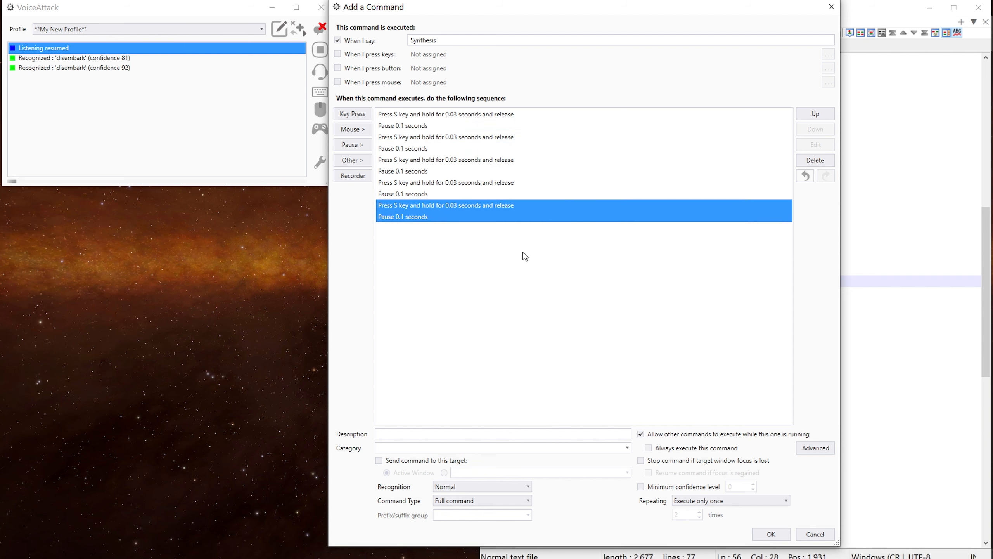
click(769, 535)
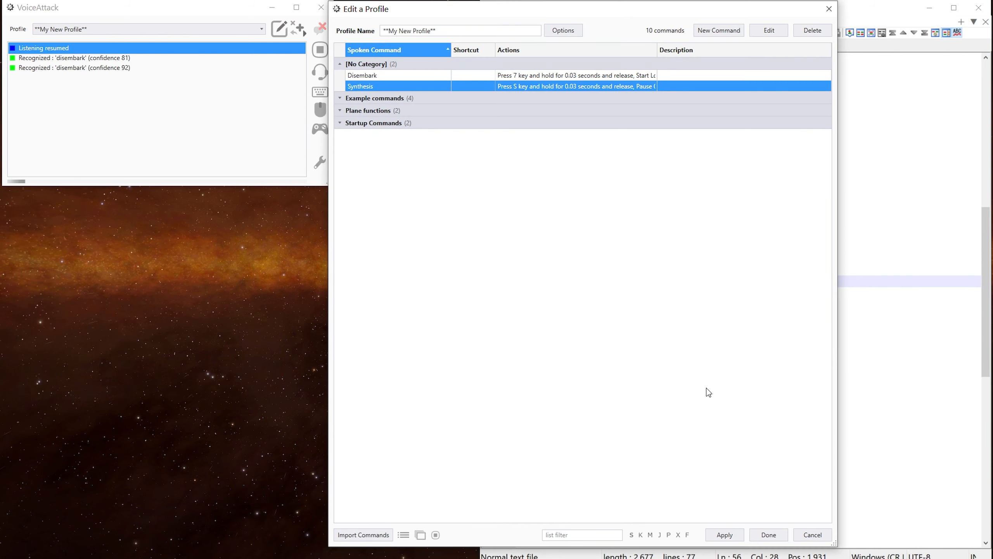
click(768, 532)
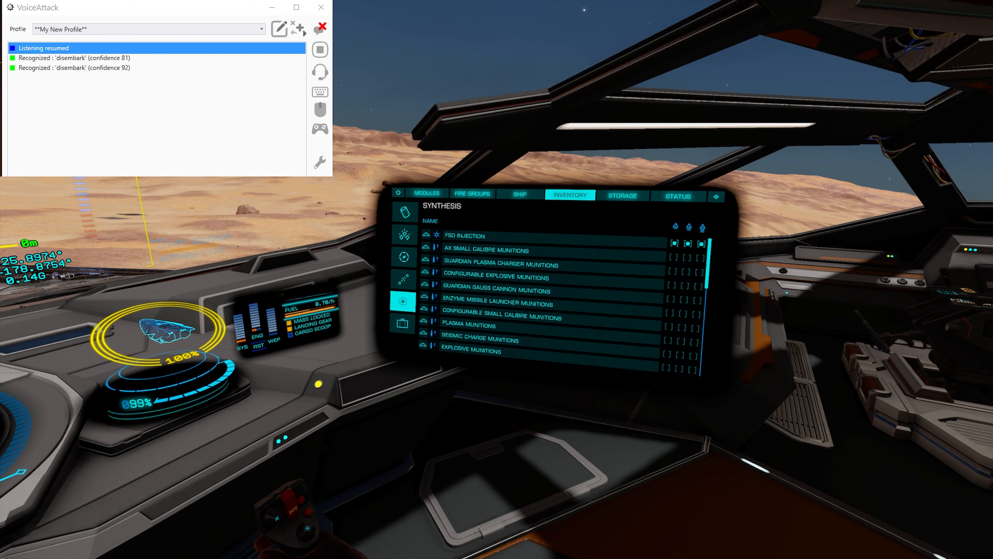
Move the in-game inventory selection from Synthesis back up to Ship Cargo.
key(w)
key(w)
key(w)
key(w)
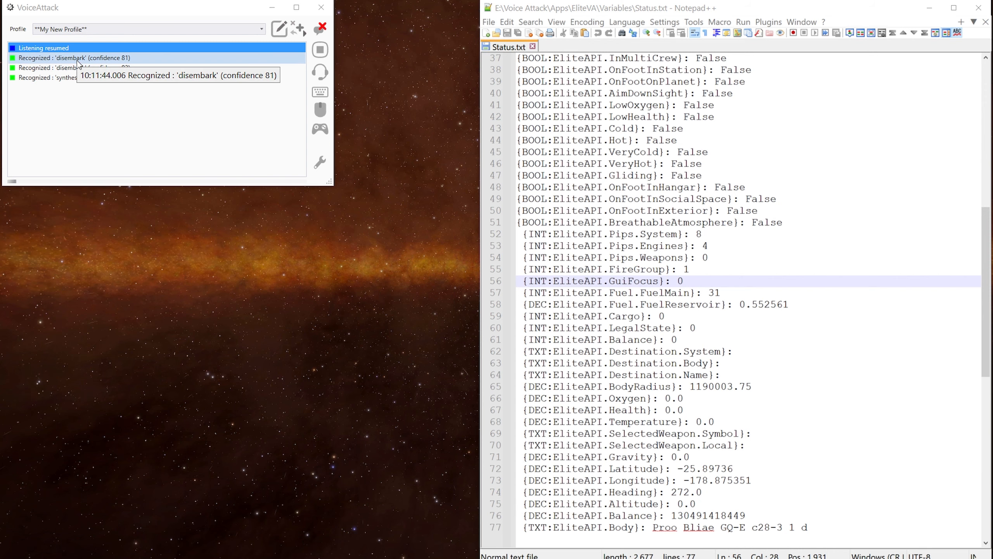
Reopen the Synthesis command from the VoiceAttack log and delete its last S keypress and pause pair.
double_click(72, 78)
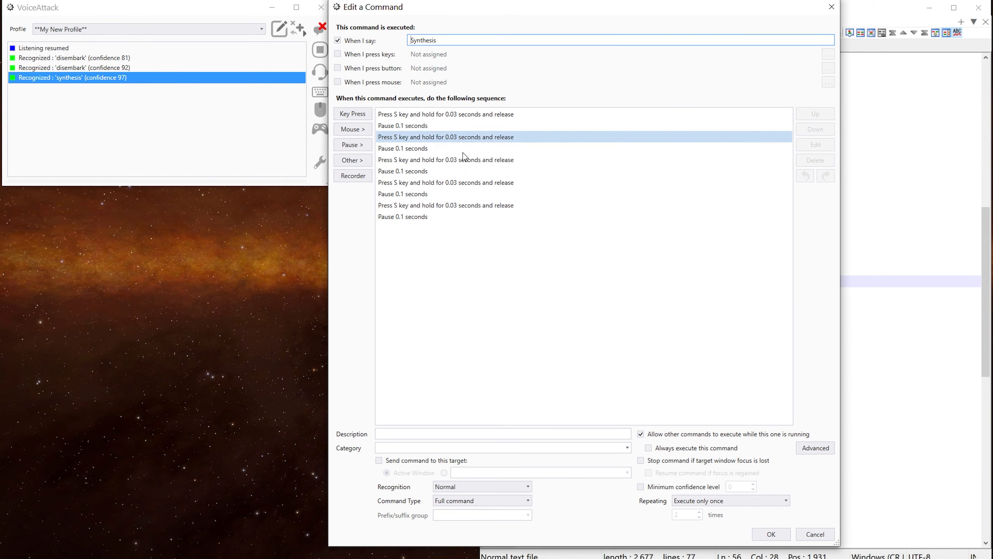
click(424, 207)
shift+click(422, 216)
key(Delete)
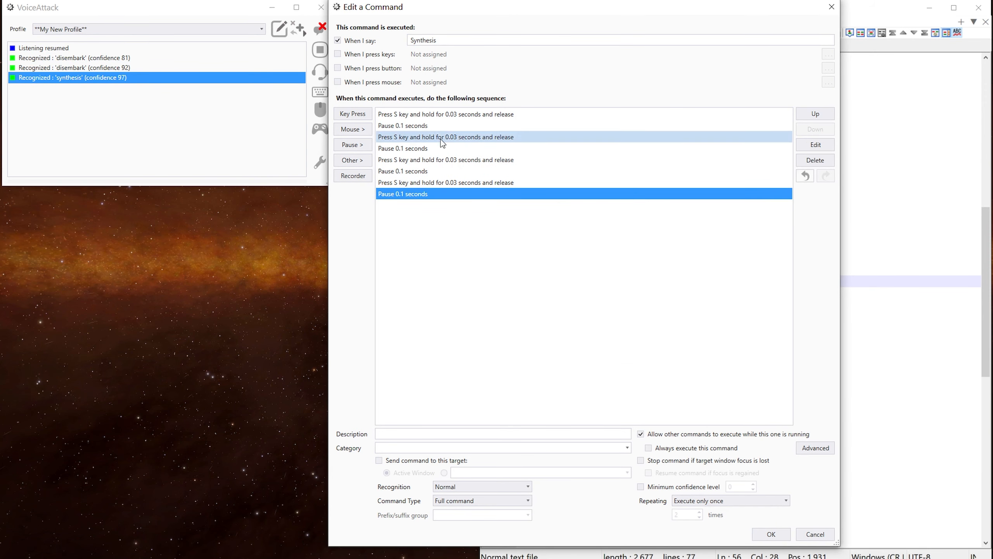
Go through the four remaining S keypress actions in the Synthesis sequence.
click(438, 117)
click(438, 137)
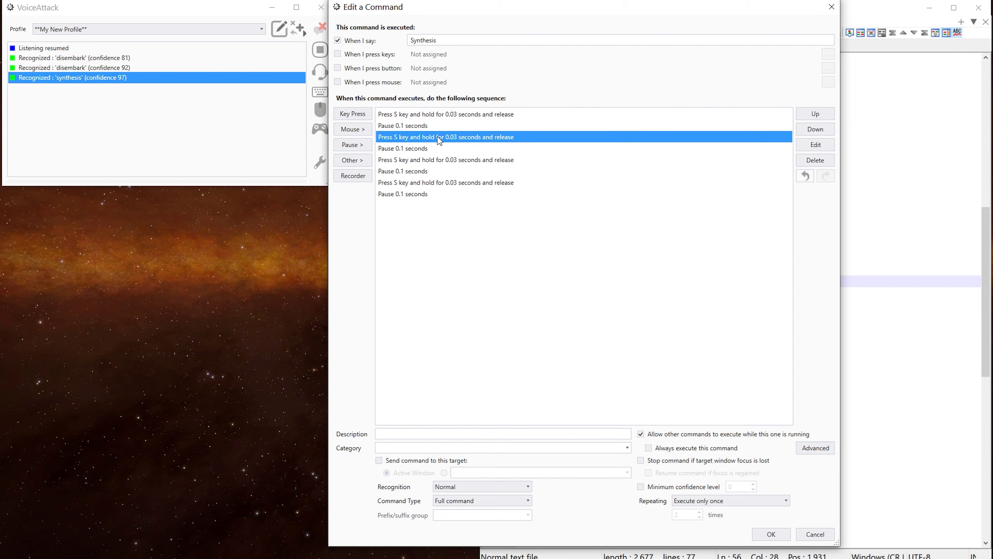
click(430, 159)
click(430, 182)
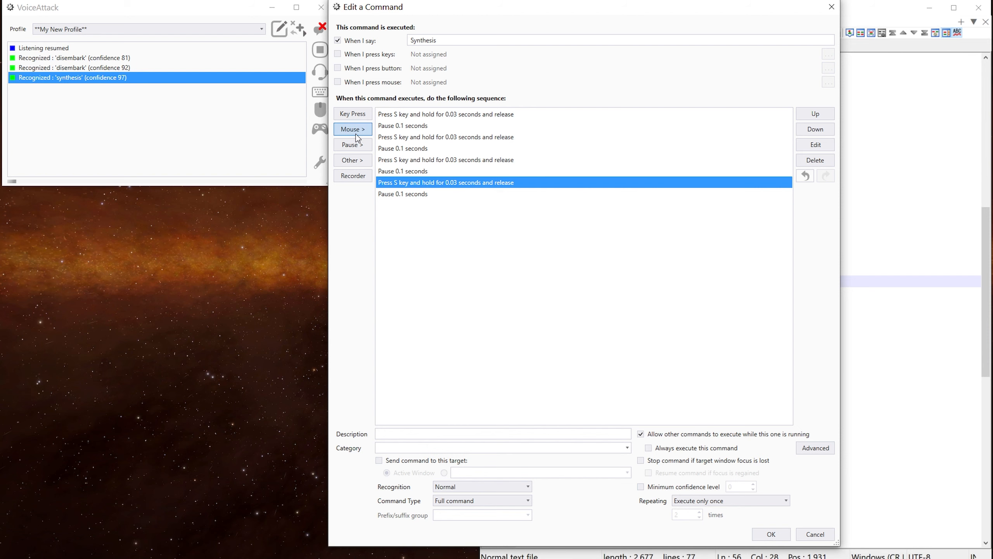
Add a loop start that repeats 4 times at the first S keypress in the Synthesis sequence.
click(400, 114)
click(359, 160)
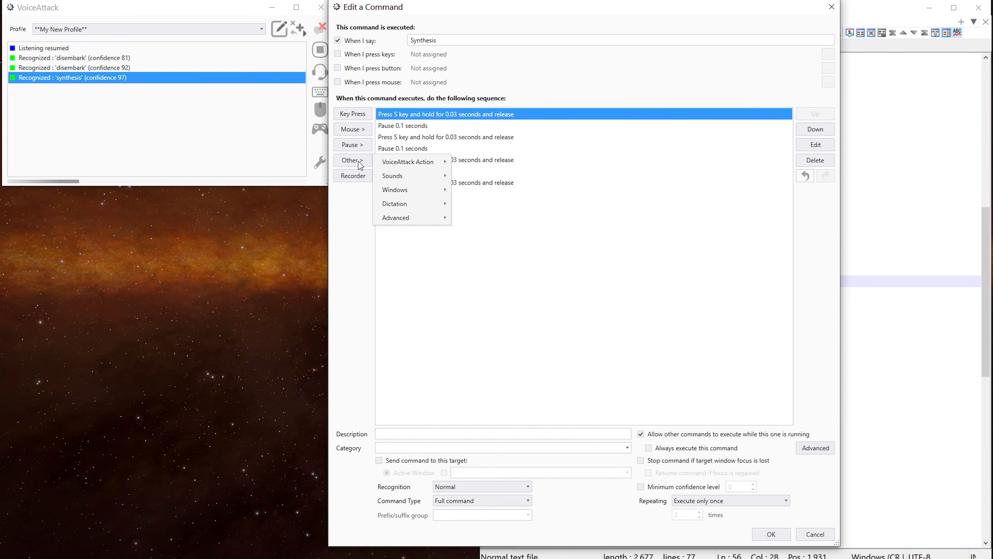
mouse_move(401, 215)
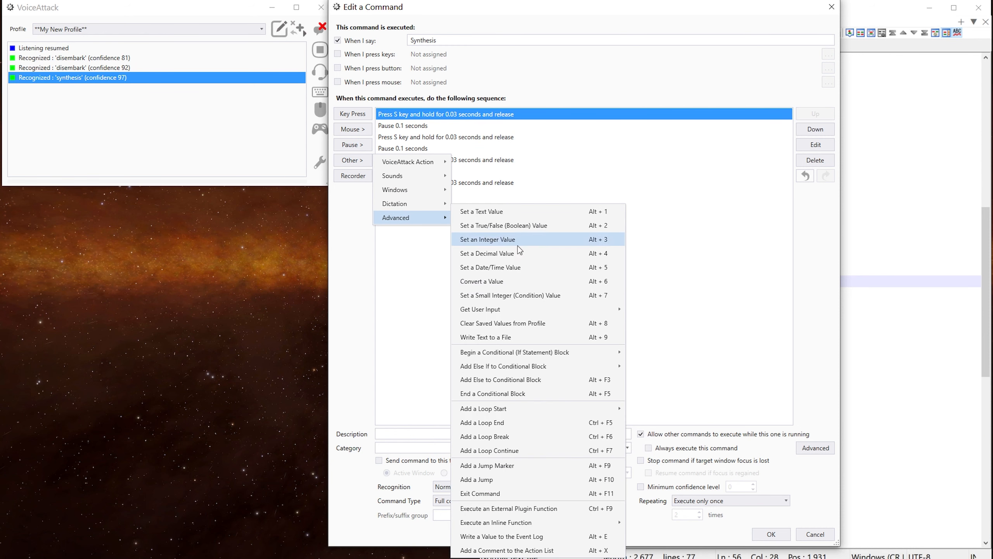
mouse_move(524, 412)
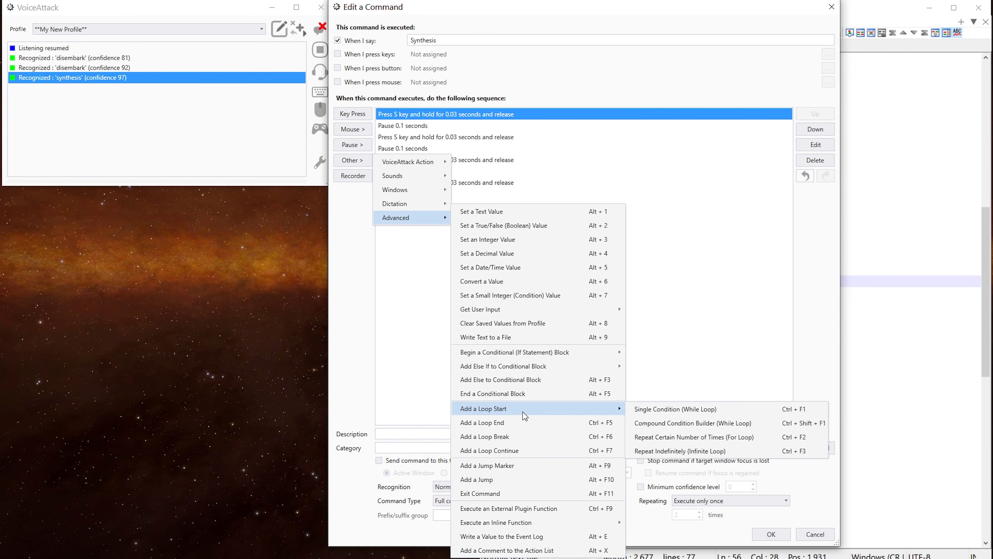
click(687, 444)
click(537, 278)
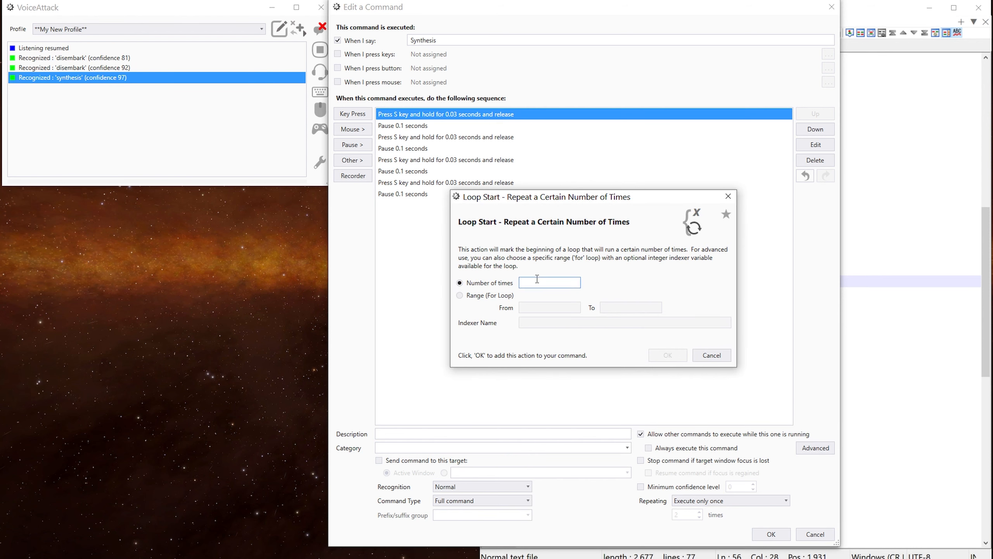
text(4)
click(666, 357)
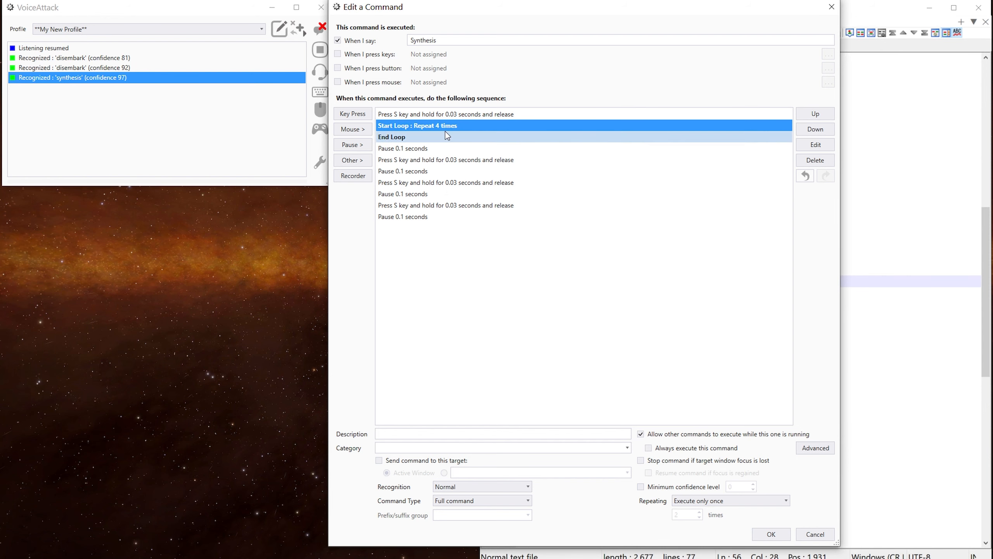
Move the loop start above the first S keypress and move the following 0.1-second pause inside the loop.
click(445, 128)
click(807, 114)
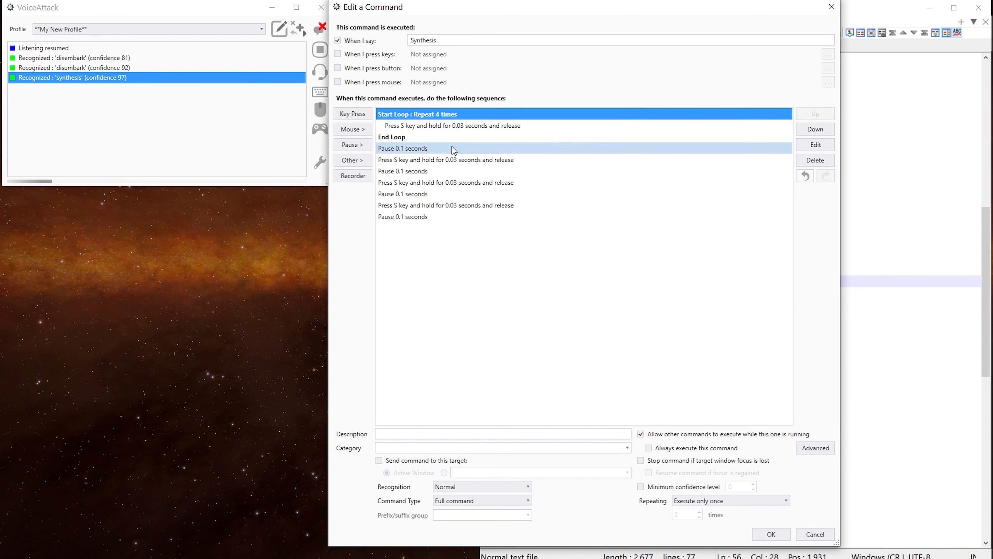
click(454, 149)
click(816, 118)
Delete the three S keypress and pause pairs below the loop end, and save the command and profile.
click(438, 160)
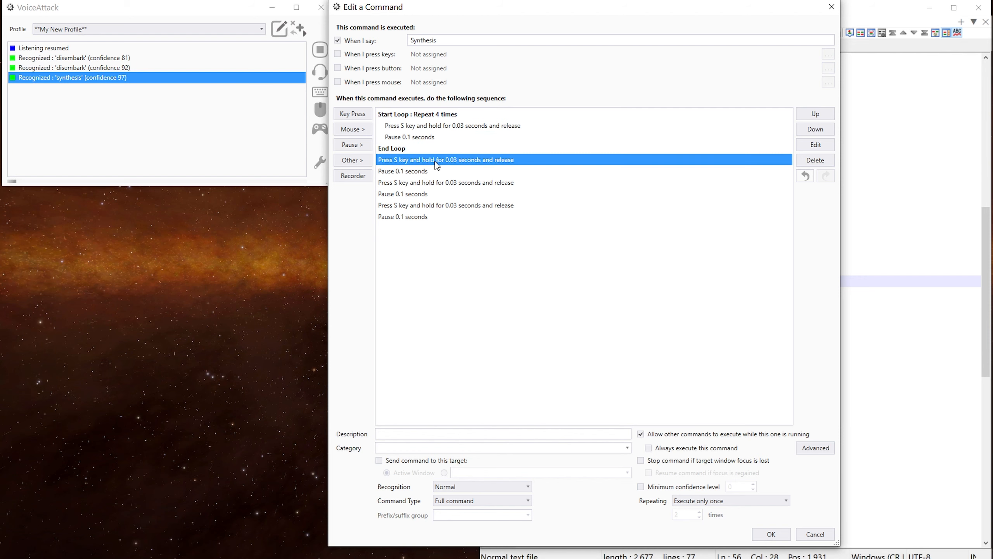
shift+click(413, 216)
key(Delete)
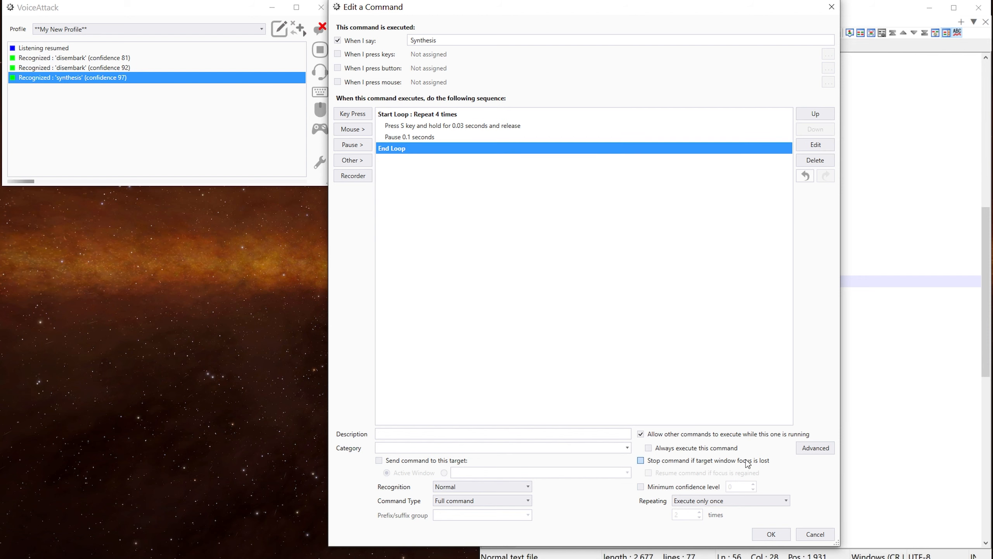
click(762, 537)
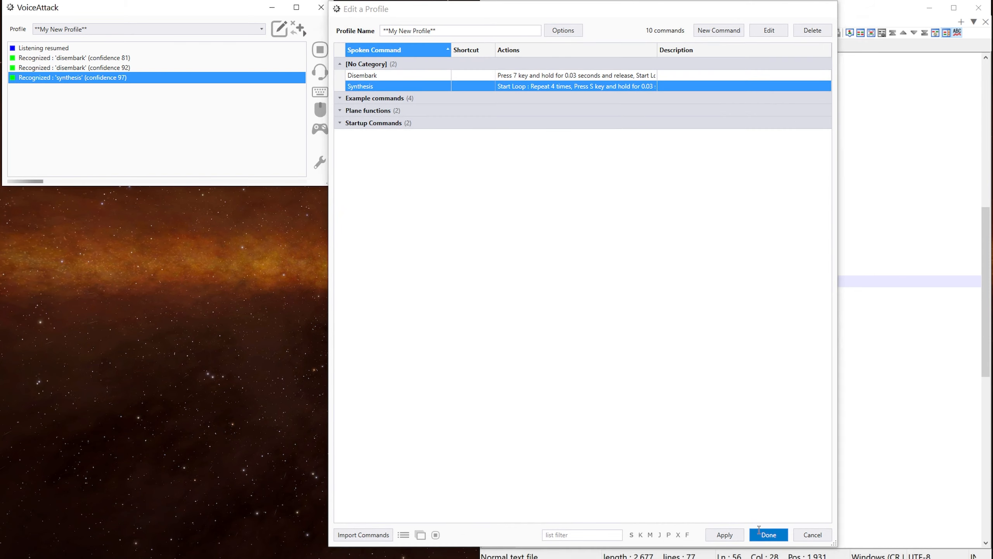
click(766, 534)
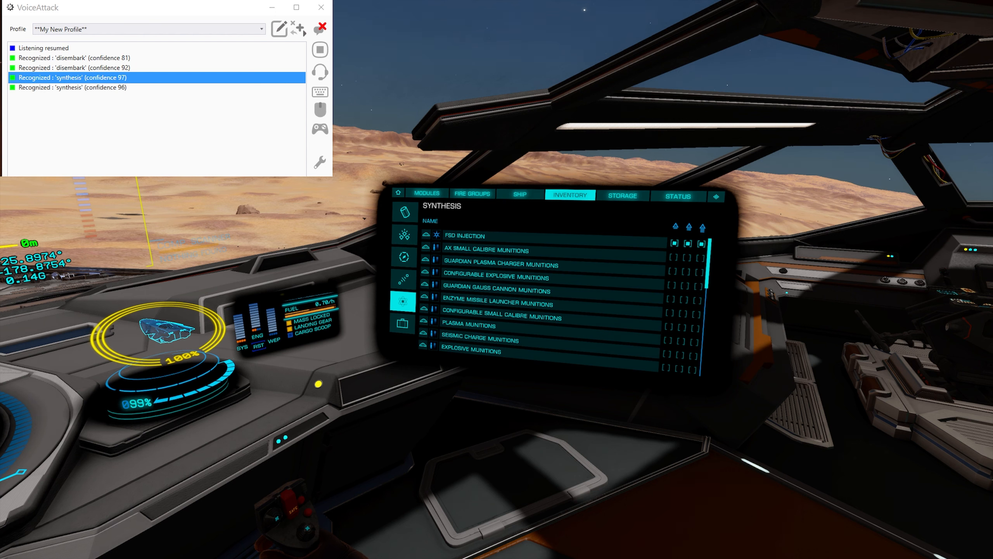
Move the selection in the game's inventory panel from Synthesis back up by four entries.
key(w)
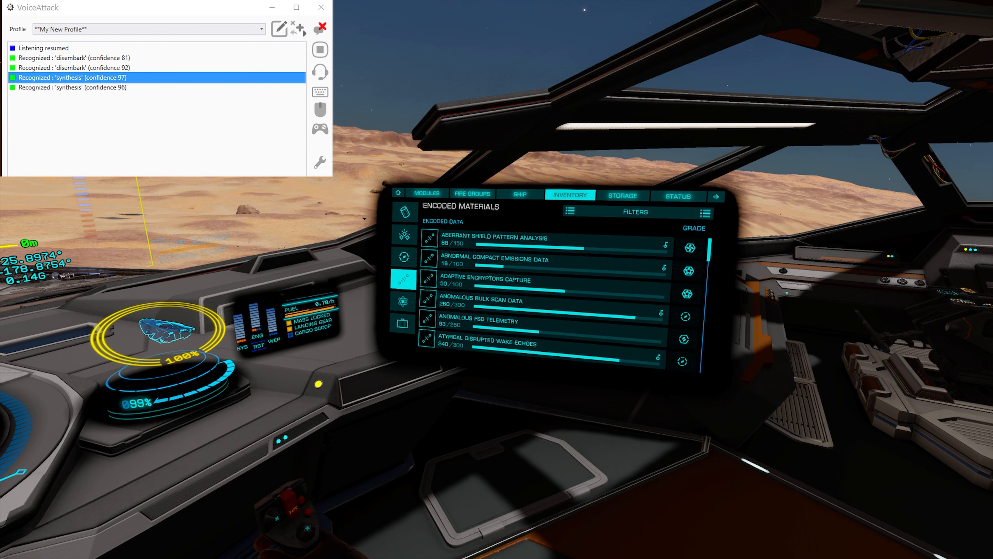
key(w)
key(w)
key(w)
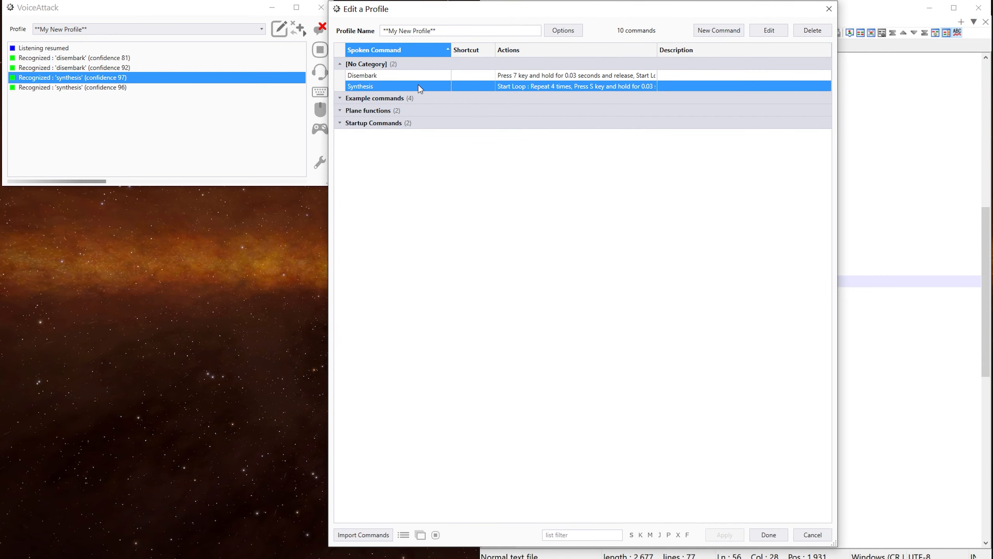
Reopen the Synthesis command in VoiceAttack, rename it "Invent Move" and disable its spoken trigger.
double_click(419, 85)
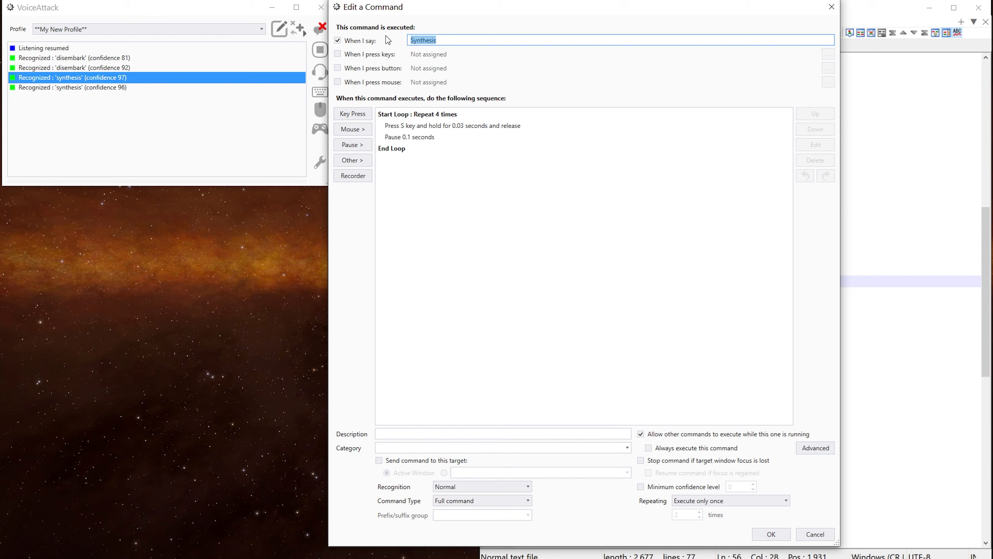
text(Inevent)
key(BackSpace)
key(BackSpace)
key(BackSpace)
key(BackSpace)
key(BackSpace)
text(vent Move)
click(362, 41)
click(363, 42)
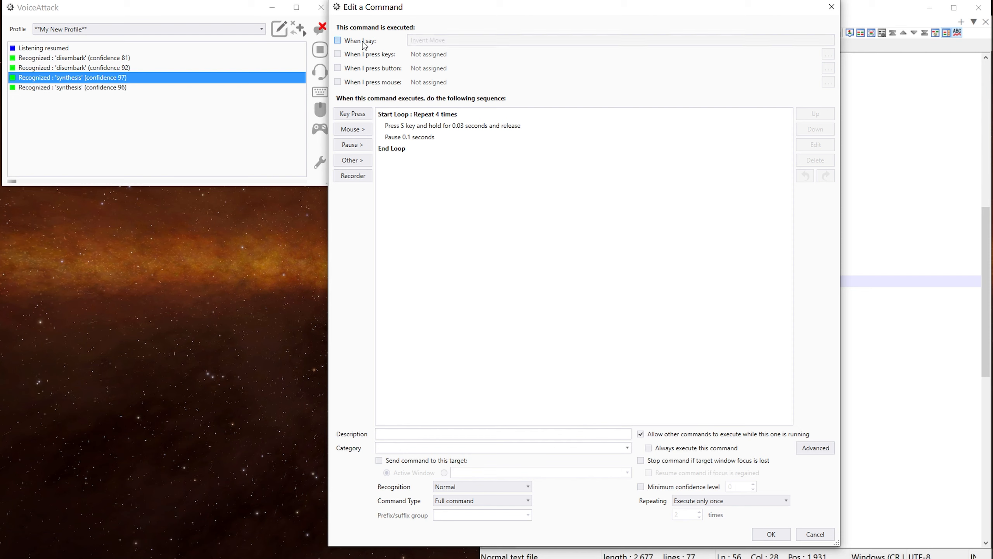
Set the loop's number of repetitions to {INT:MoveDown} and save the Invent Move command.
double_click(446, 115)
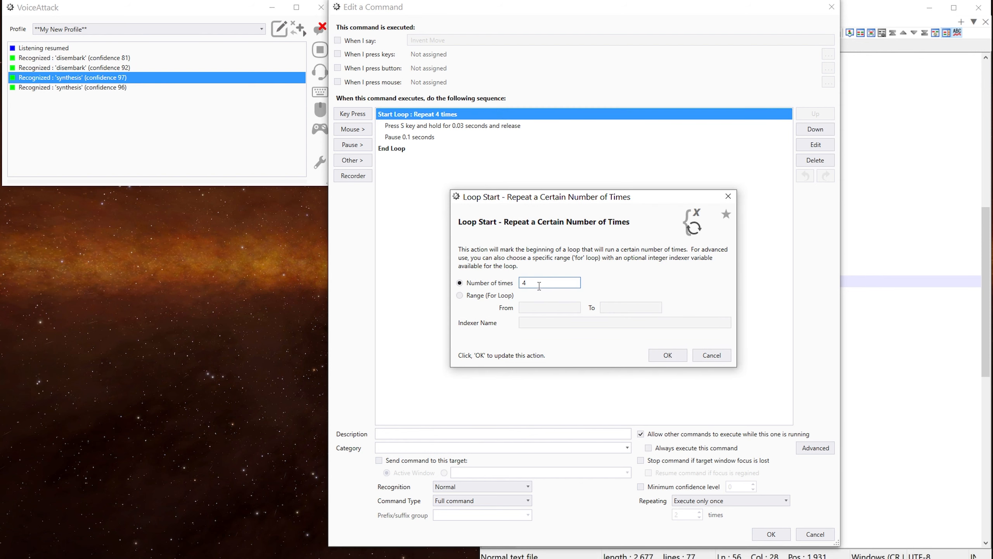
drag(539, 284, 511, 287)
key(BackSpace)
text({INT:MoveDown})
click(669, 356)
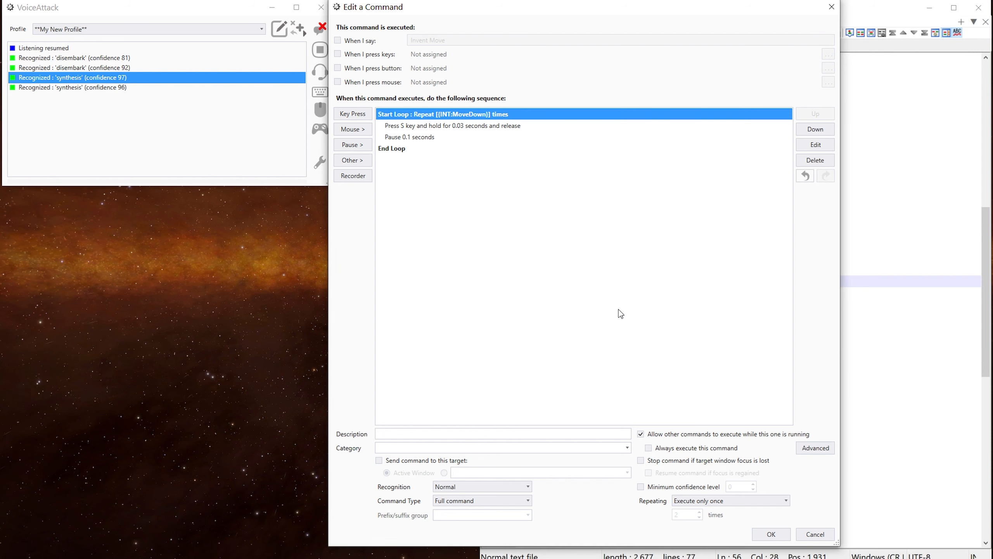
key(Return)
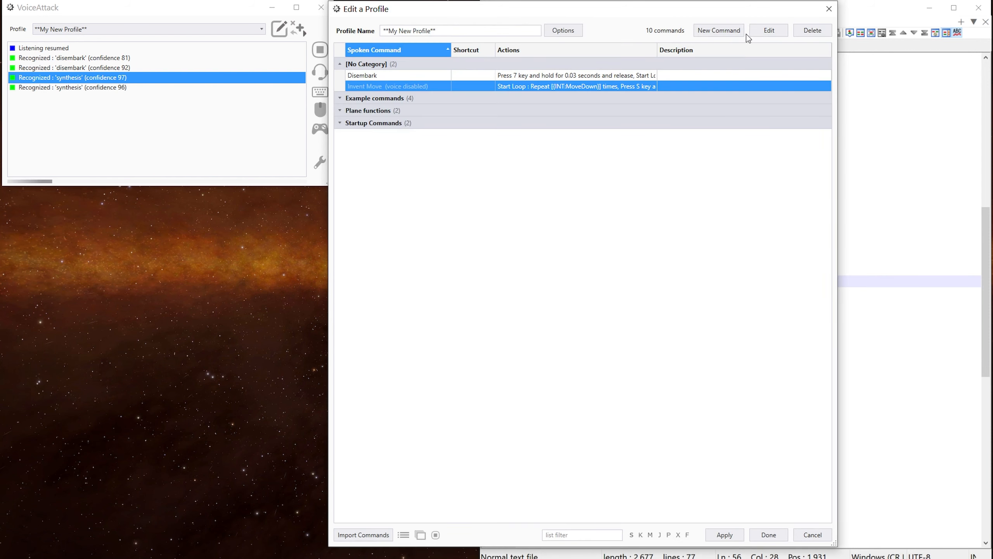
Create a new command with the spoken phrase "Synthesis".
click(721, 30)
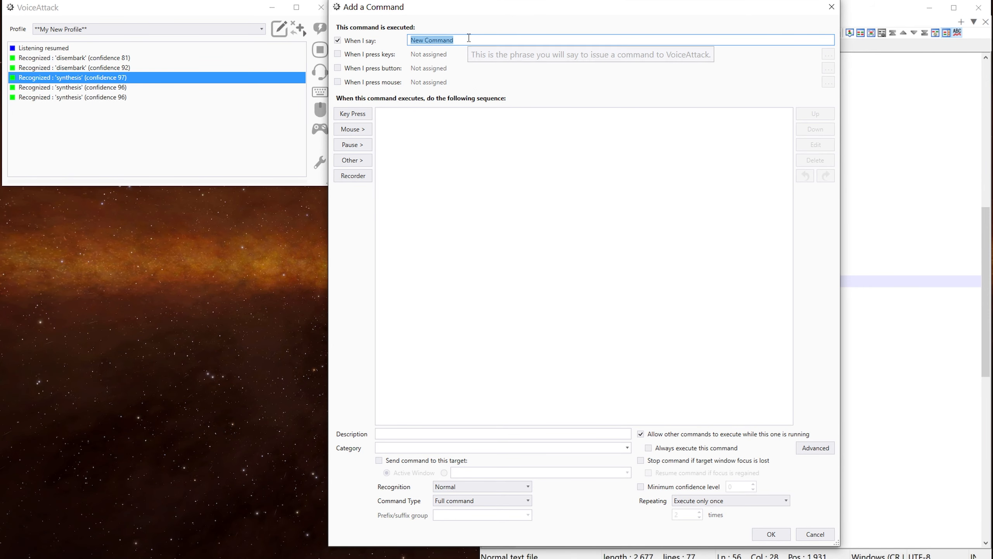
text(sss)
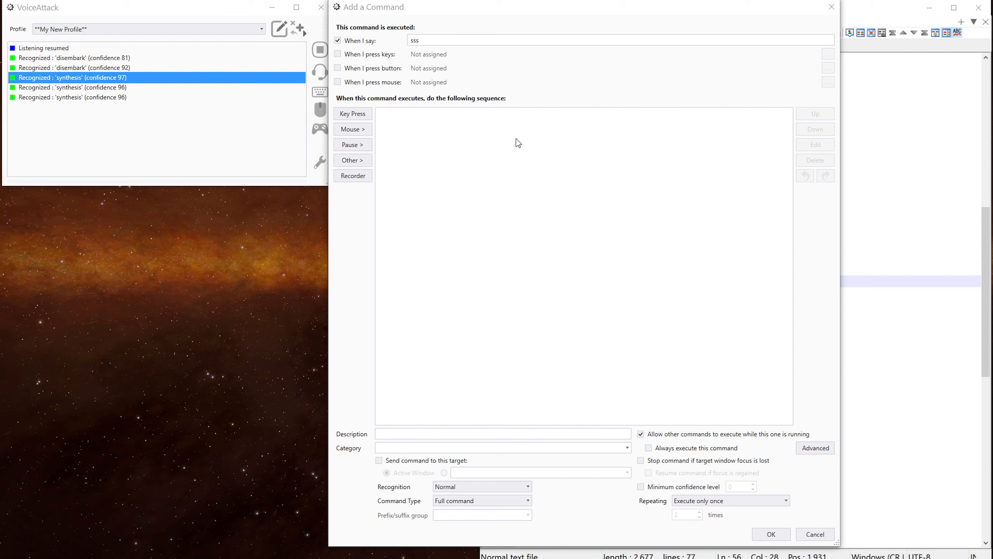
click(452, 50)
drag(433, 41, 345, 34)
key(BackSpace)
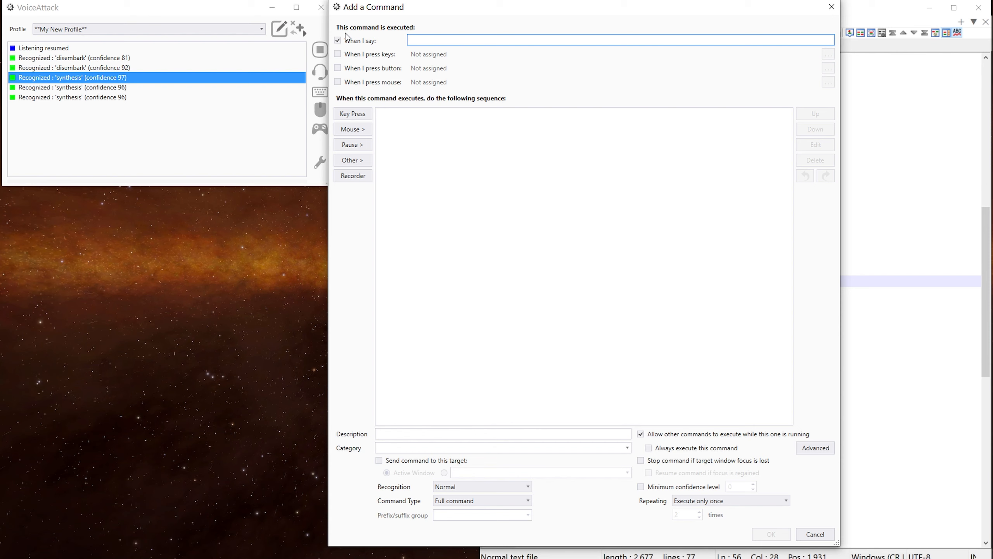
text(Synthesis)
Add an action that sets the integer variable MoveDown to 4.
click(364, 162)
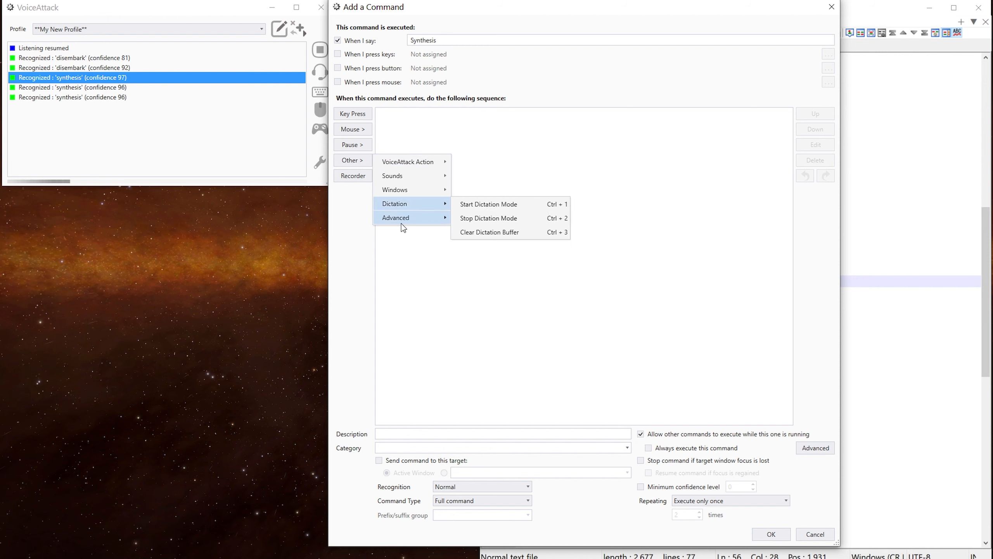
mouse_move(401, 221)
click(523, 240)
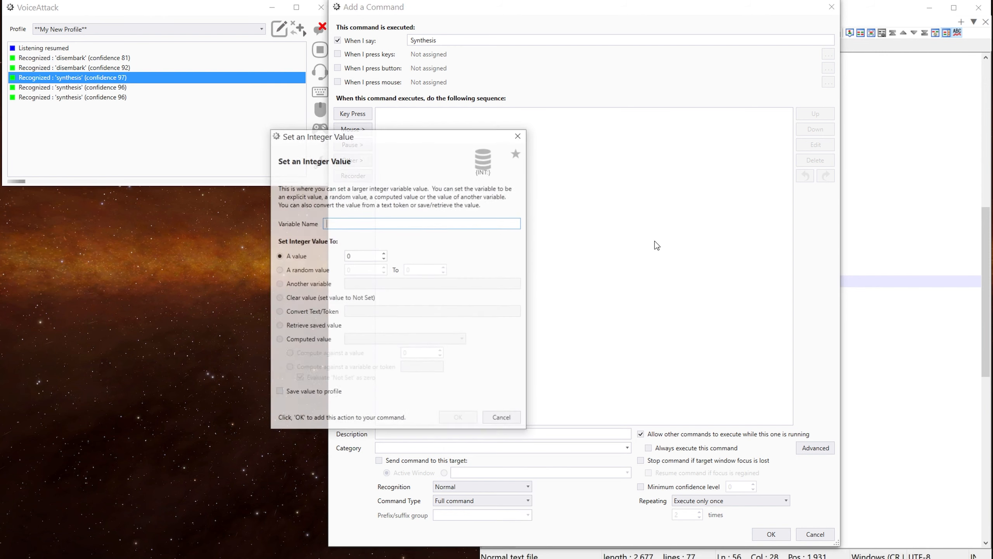
text(MoveDown)
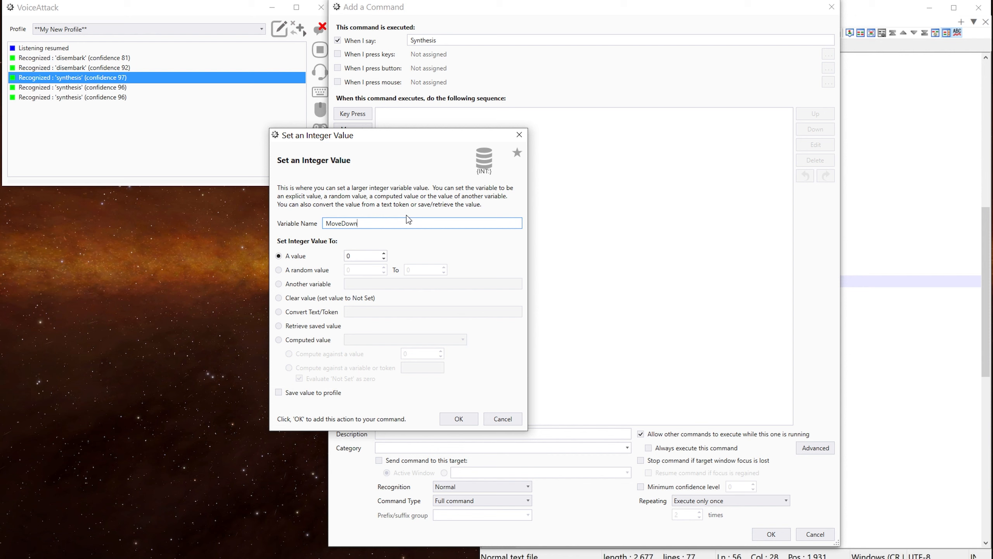
click(383, 252)
click(384, 252)
click(384, 253)
click(384, 253)
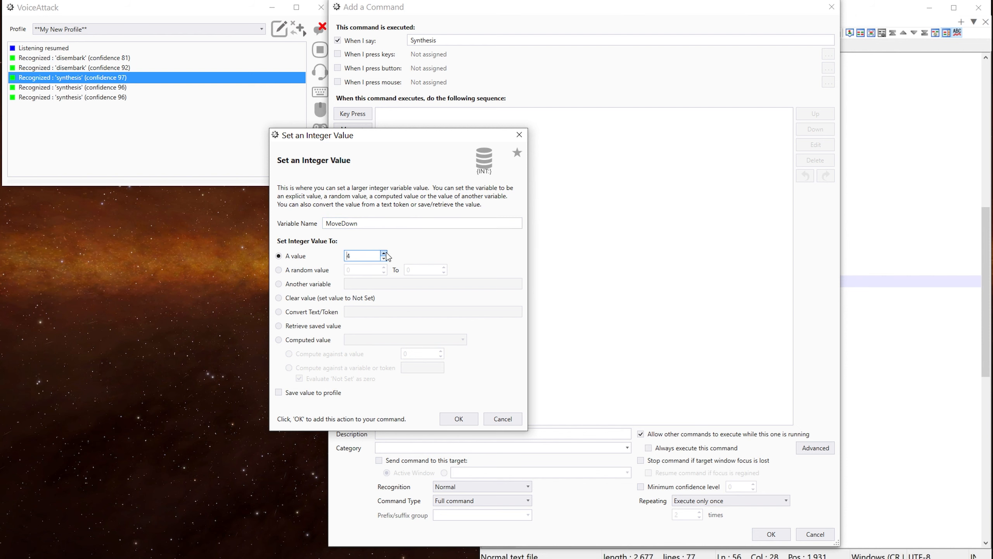
click(465, 420)
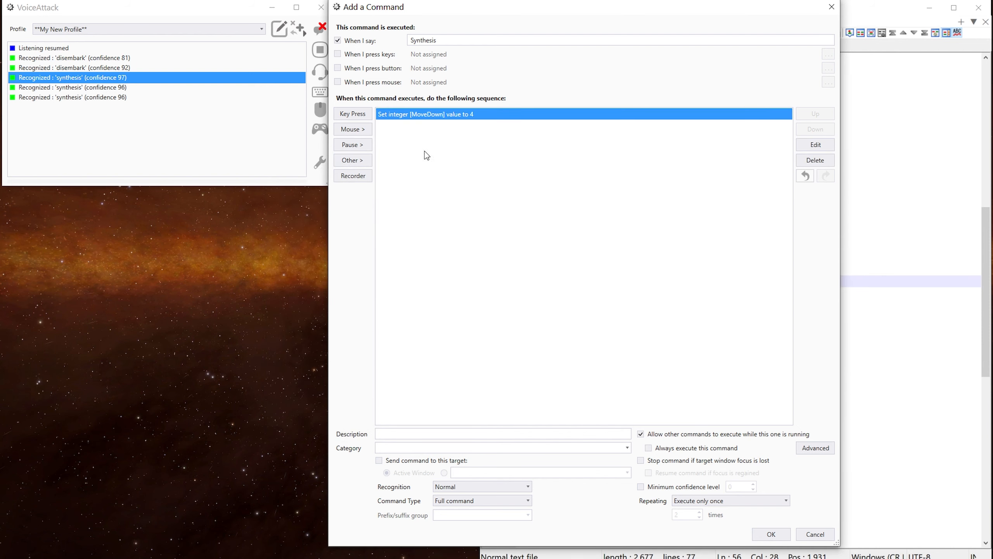
Add an action that executes the Invent Move command and waits for it to complete, and save the command and profile.
click(365, 159)
mouse_move(405, 166)
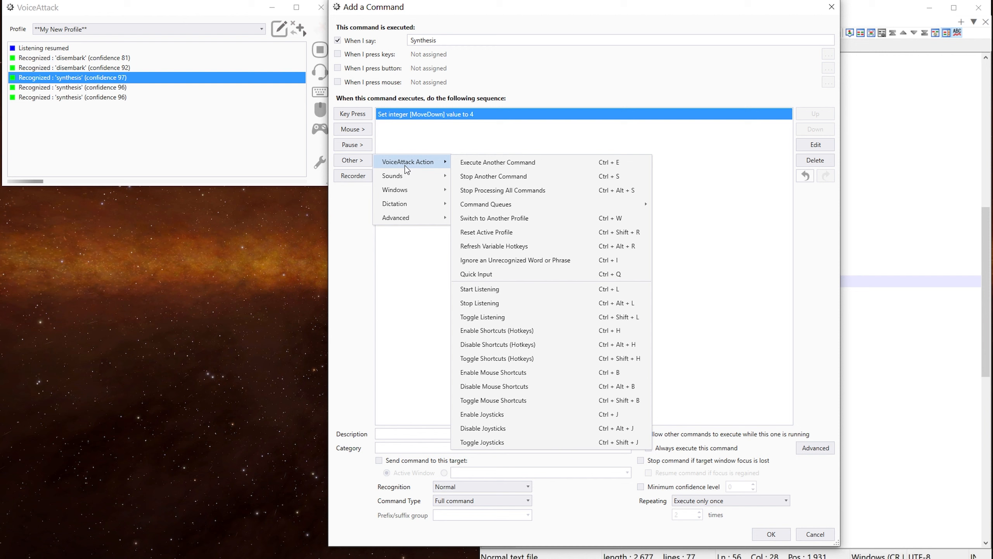
click(478, 160)
click(682, 235)
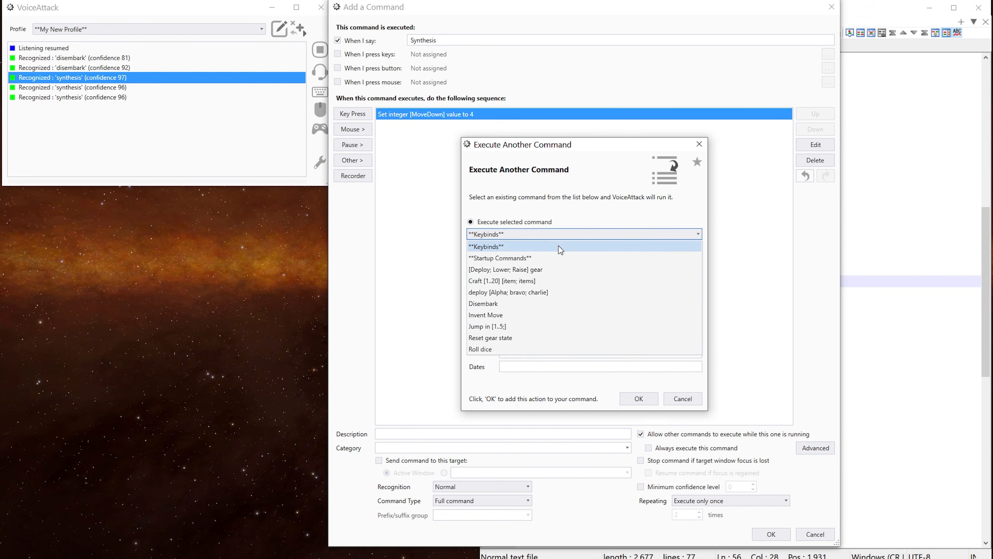
click(509, 318)
click(638, 399)
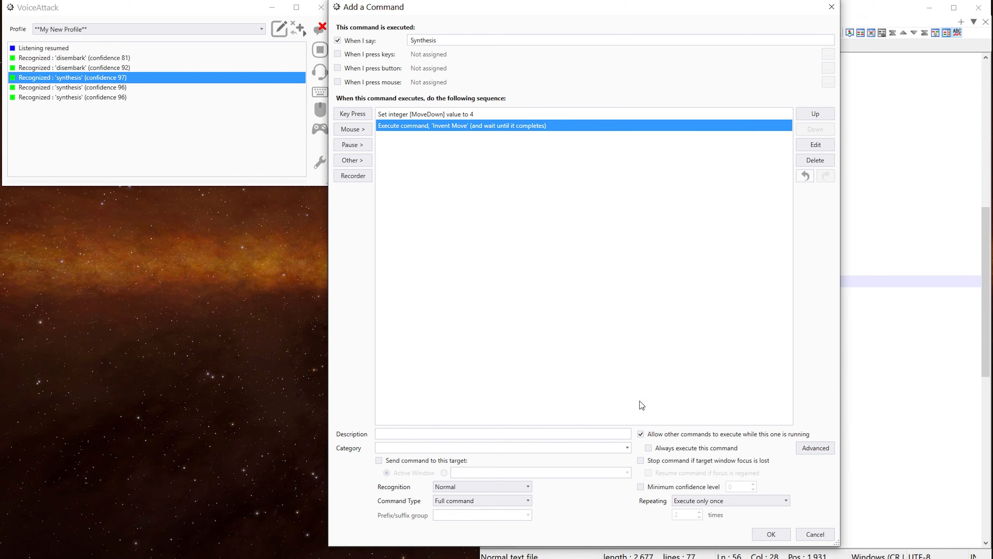
click(767, 533)
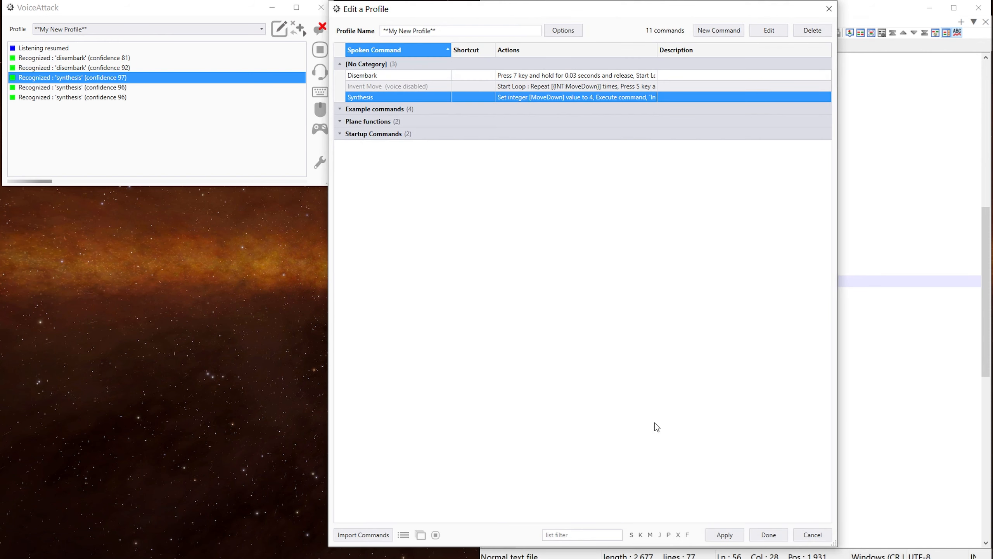
click(768, 535)
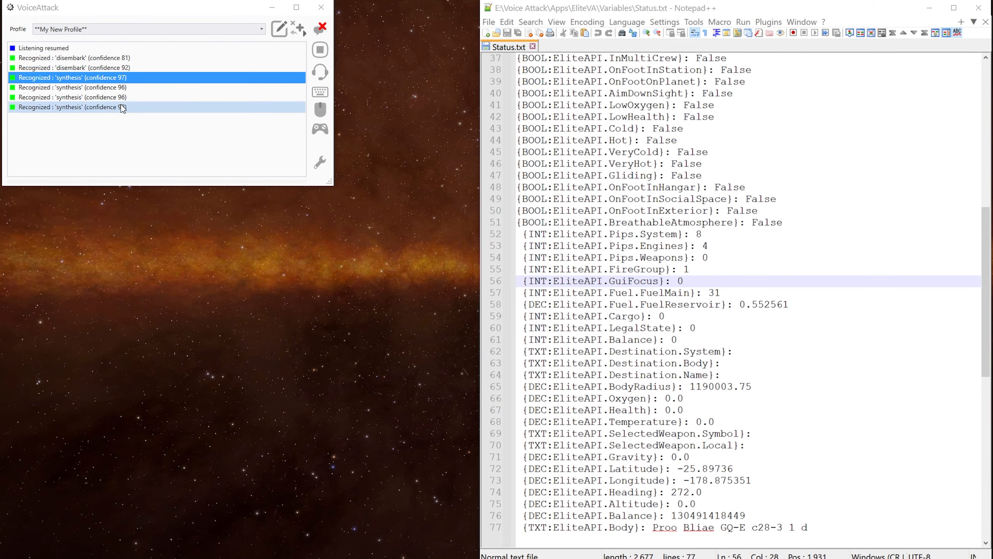
In the Invent Move command, add a W key press held for 0.5 seconds ahead of the loop and save the command.
click(279, 29)
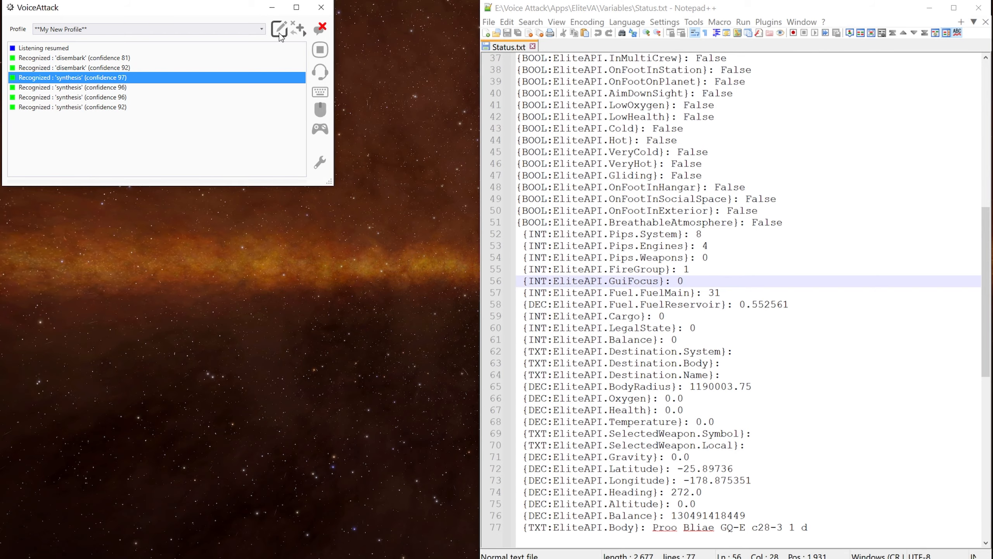
double_click(386, 87)
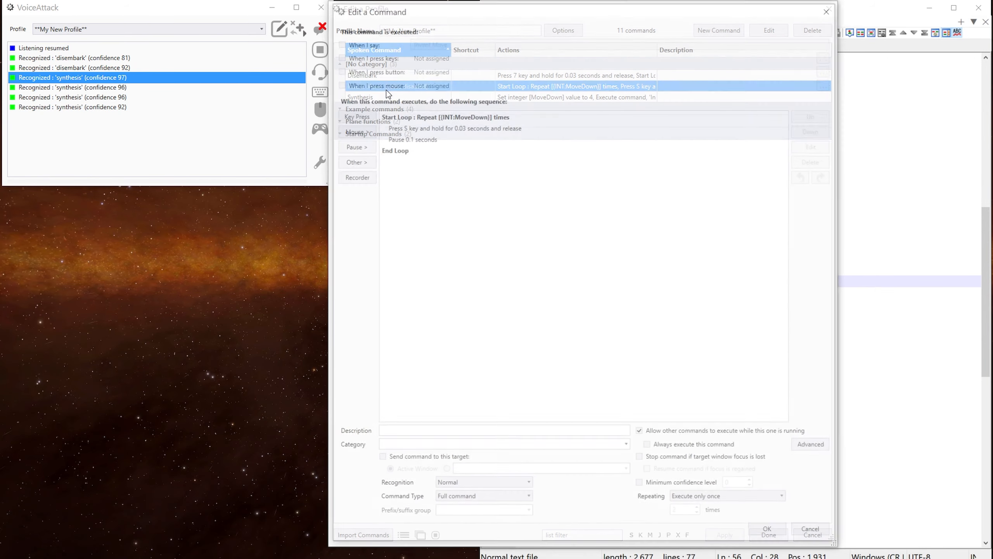
click(397, 114)
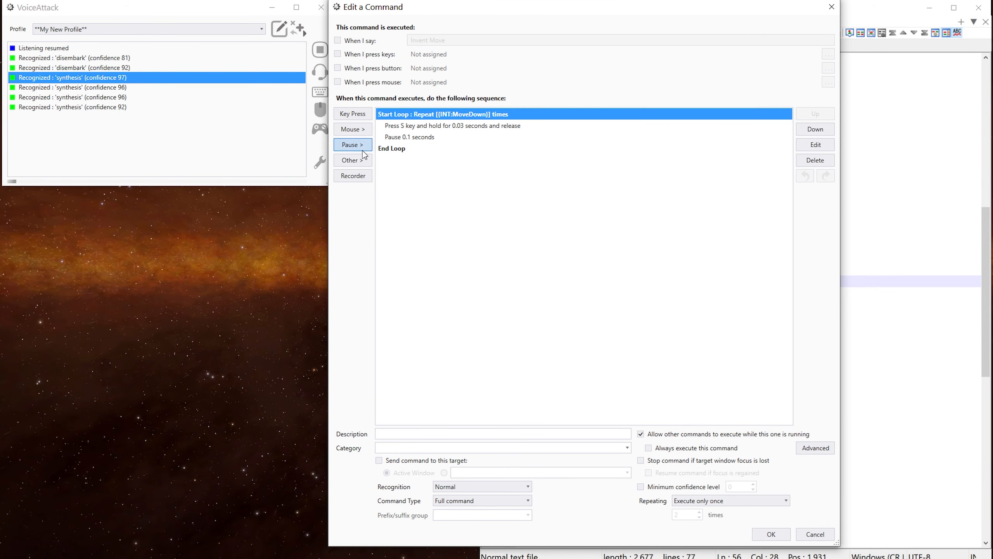
click(353, 113)
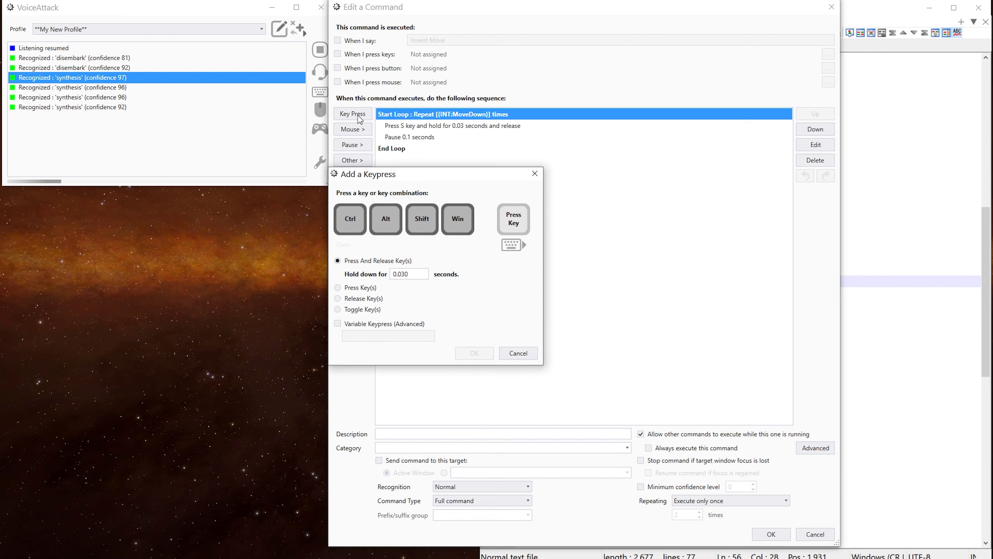
key(w)
click(404, 275)
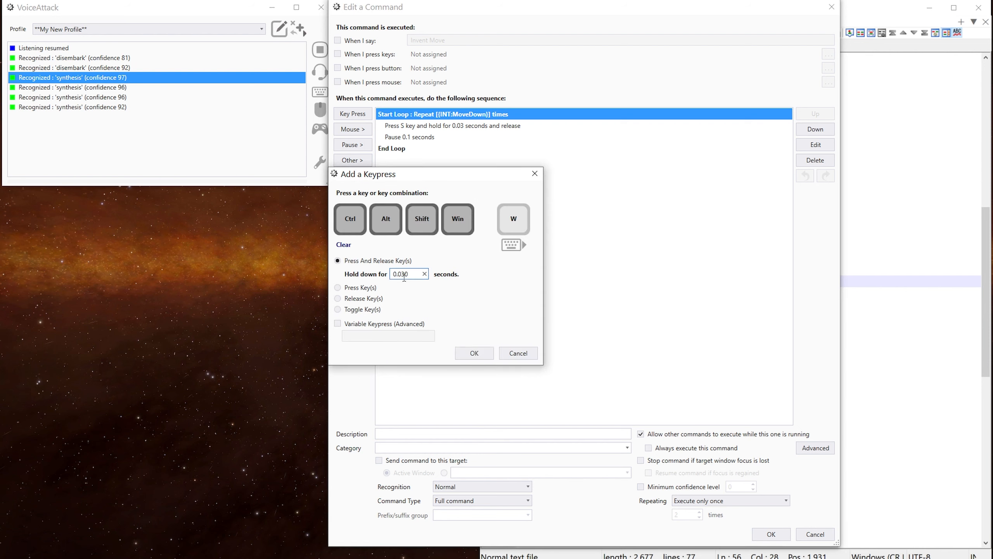
drag(399, 273, 420, 273)
text(5)
click(474, 353)
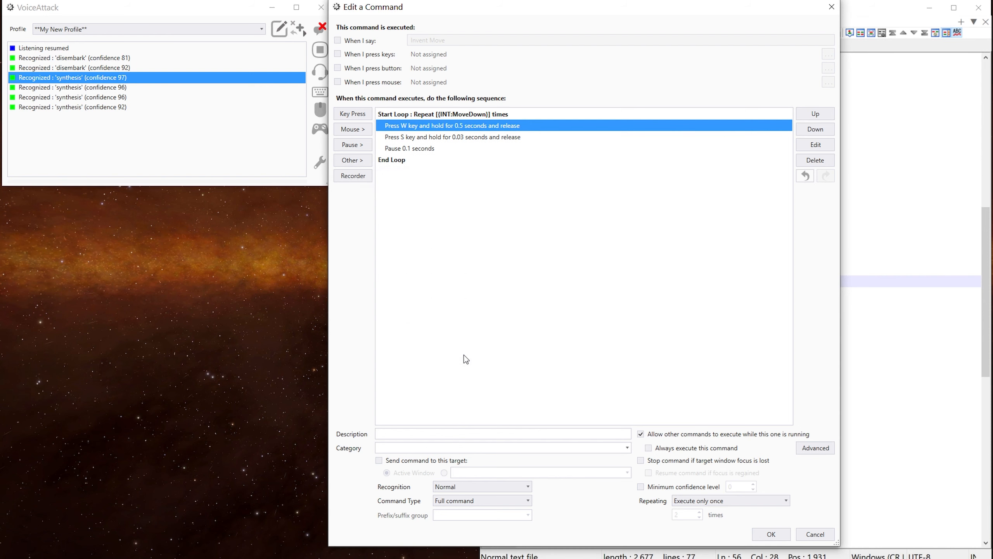
click(815, 114)
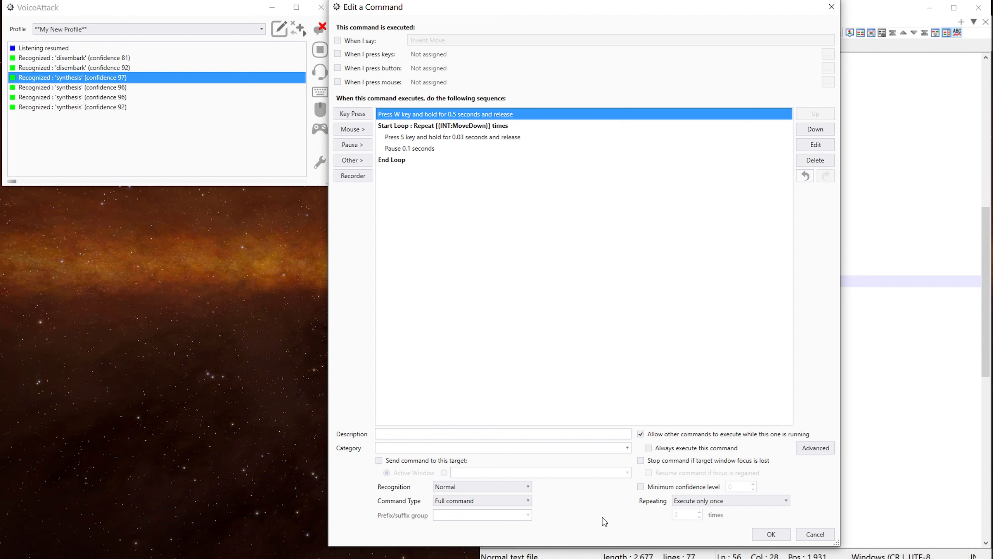
click(764, 535)
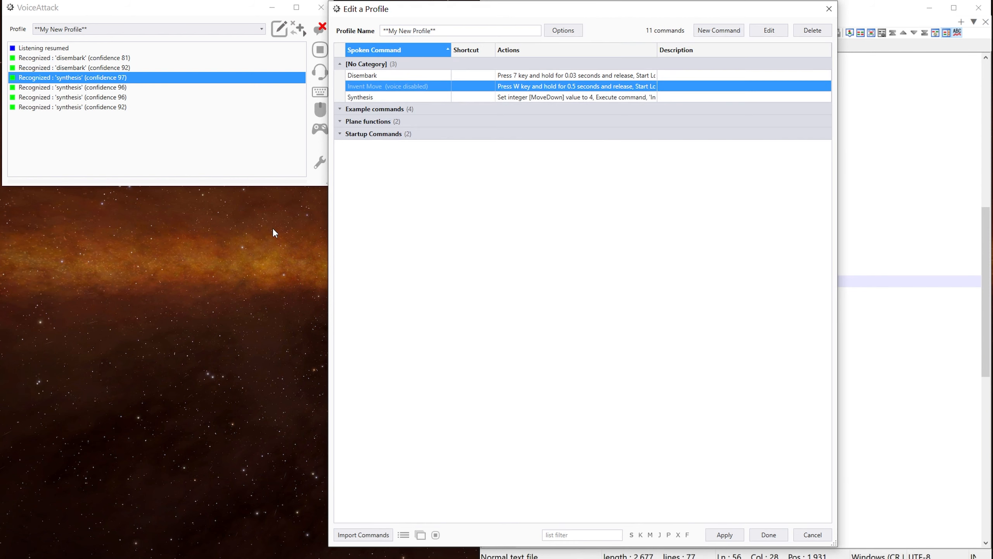
Duplicate the Synthesis command and give the copy the spoken phrase "Encoded Materials".
click(374, 100)
right_click(375, 100)
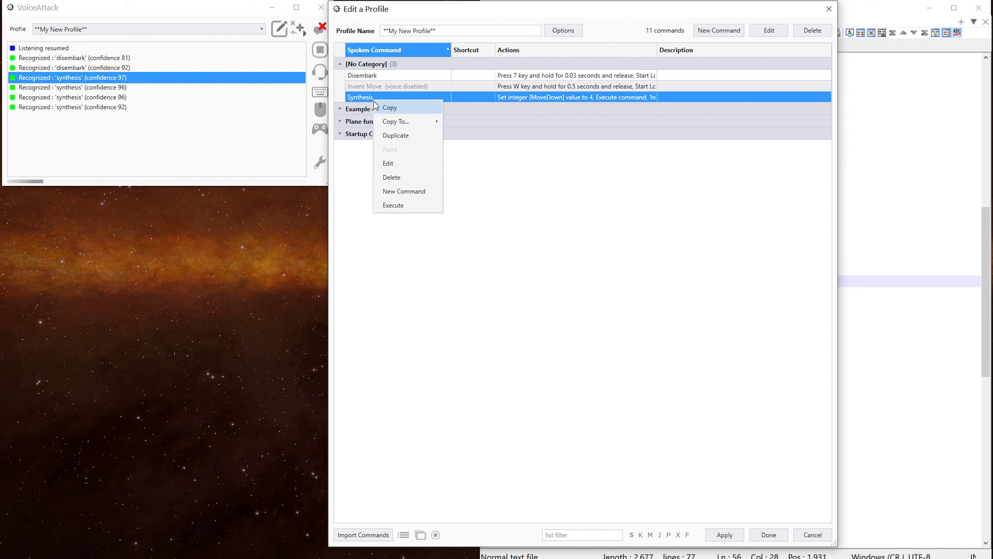
click(402, 135)
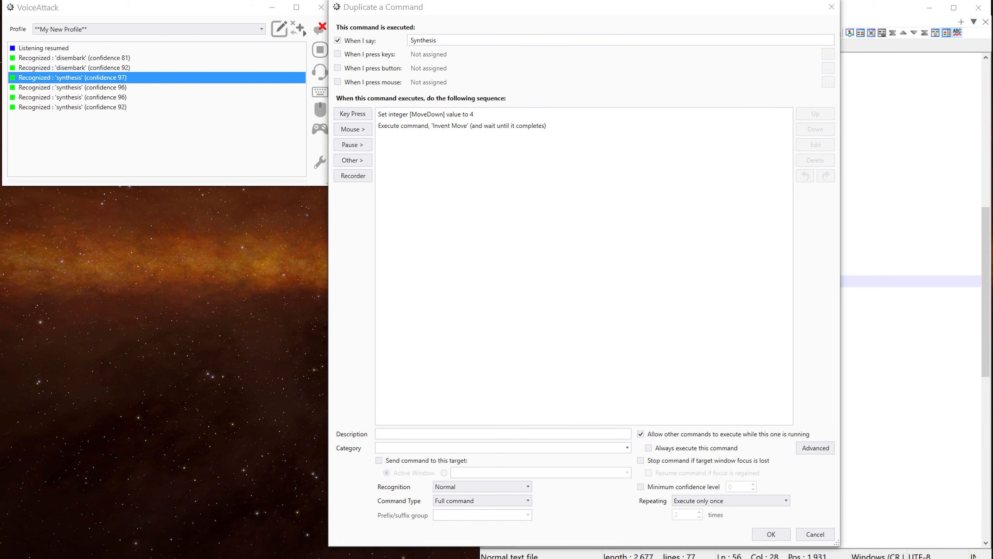
drag(439, 41, 288, 37)
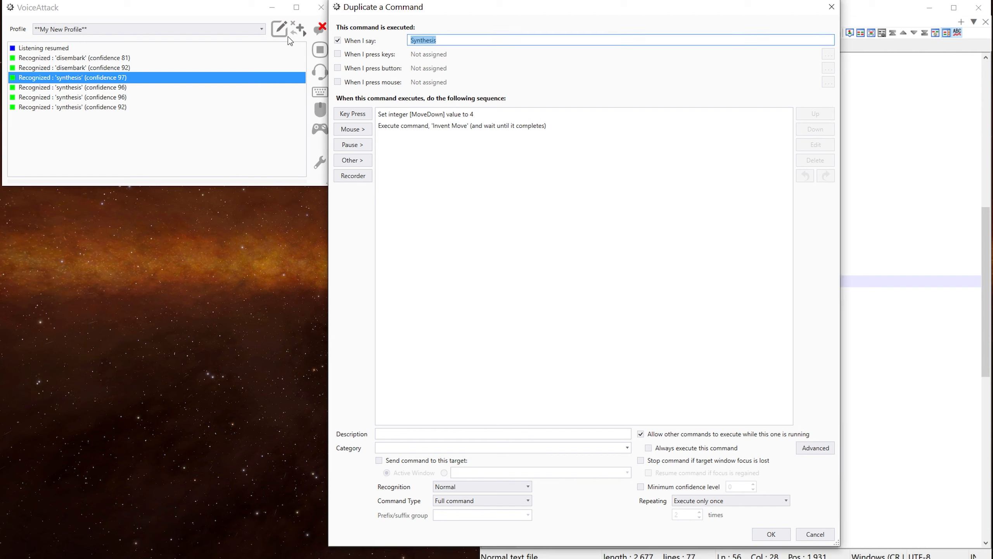
text(Encoded Materials)
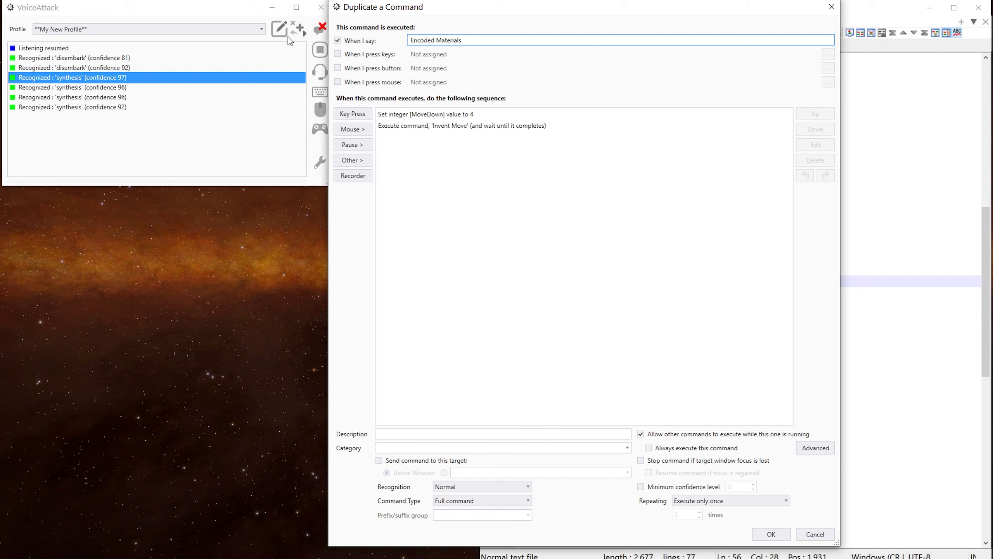
Set the MoveDown integer to 3 in the Encoded Materials command and save the command.
double_click(462, 115)
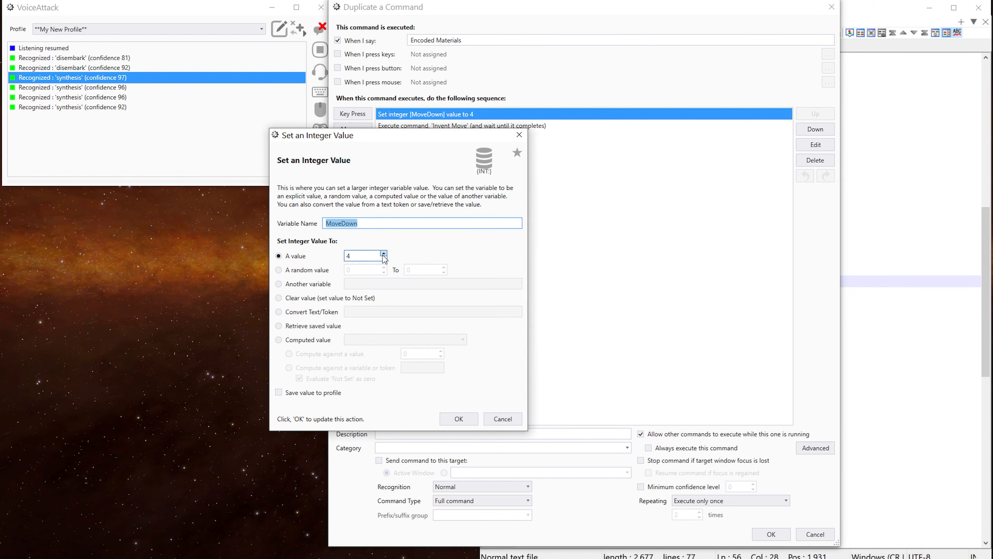
click(384, 259)
click(460, 417)
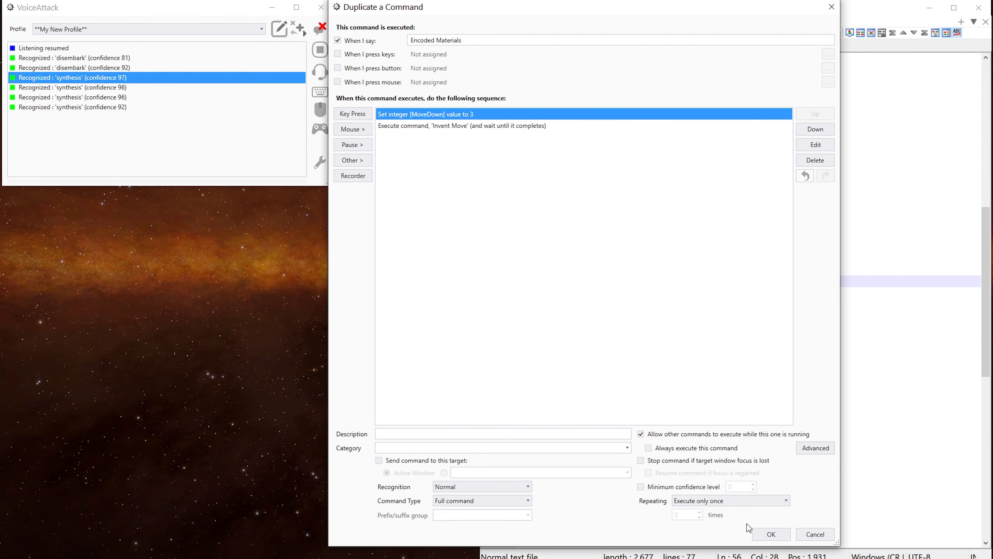
click(765, 535)
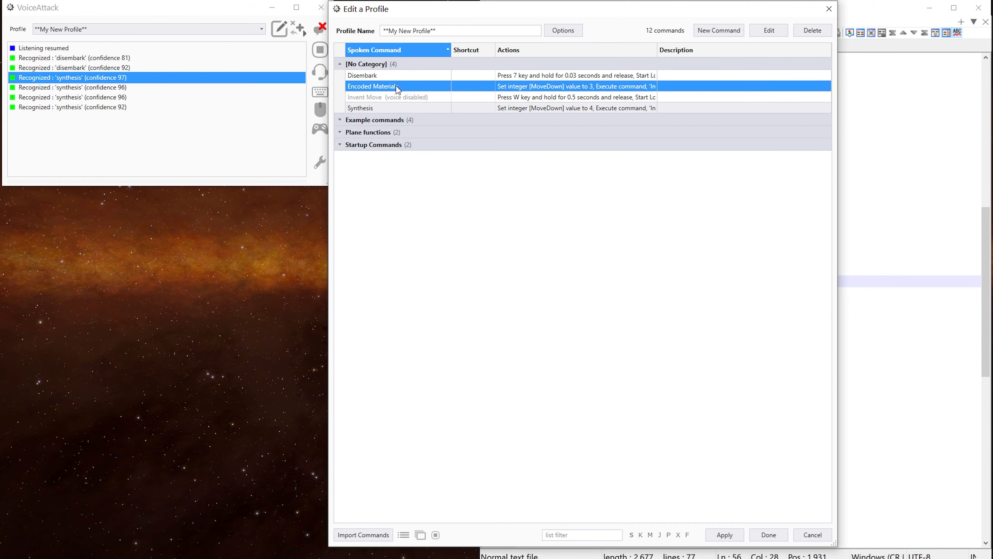
Duplicate the Encoded Materials command and shorten the copy's spoken phrase to "Materials".
right_click(399, 90)
click(430, 116)
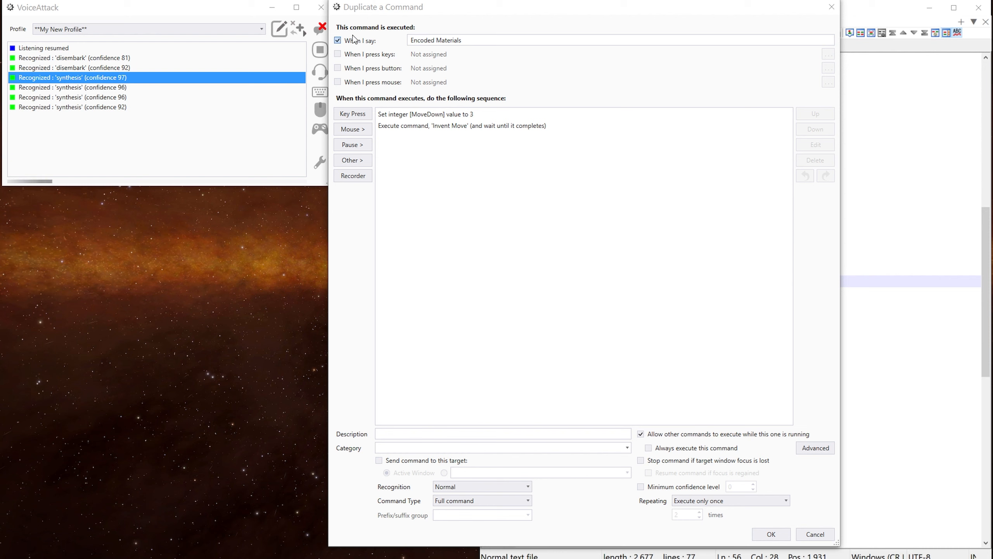
click(440, 41)
drag(462, 40, 352, 34)
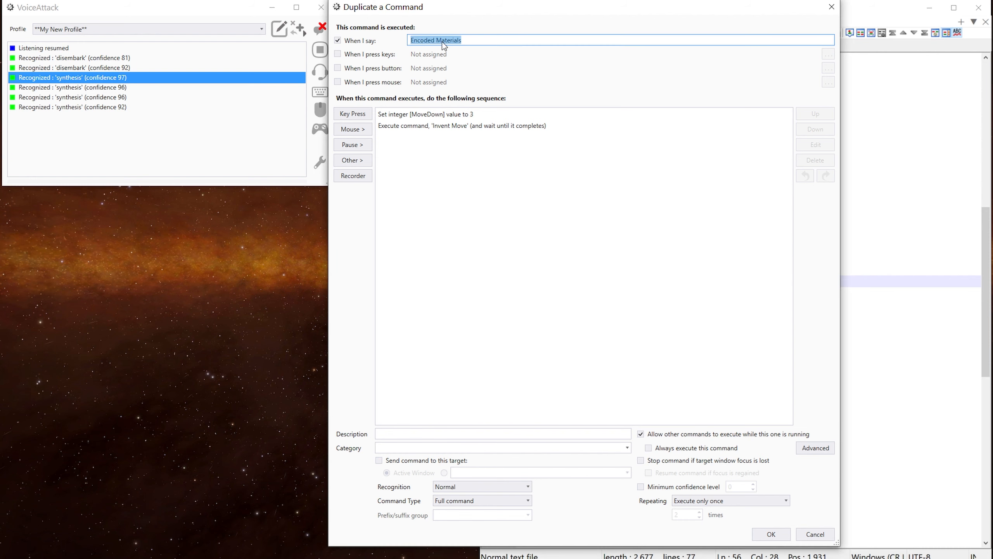
click(441, 41)
drag(438, 40, 387, 39)
key(BackSpace)
Set the MoveDown integer to 2 in the Materials command and save the command.
click(443, 114)
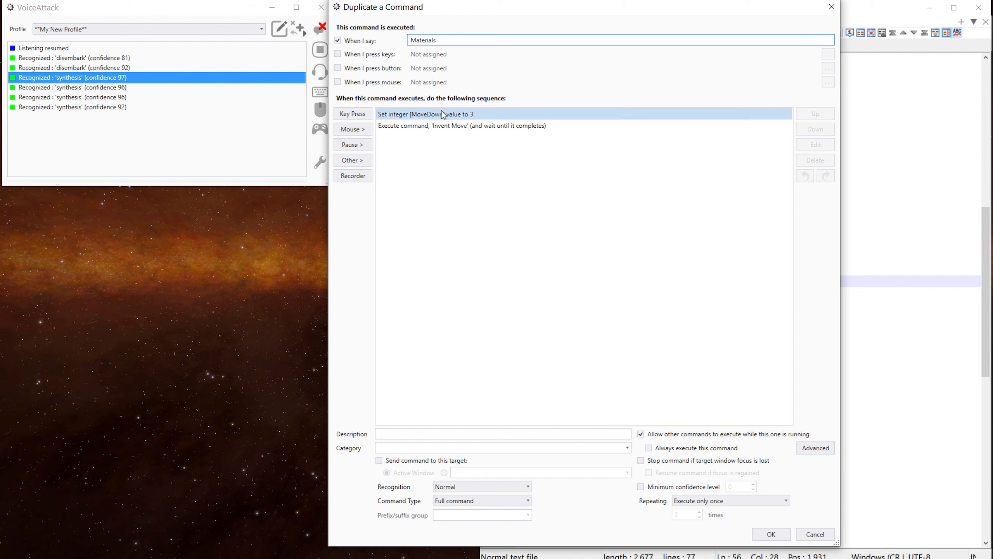
double_click(470, 113)
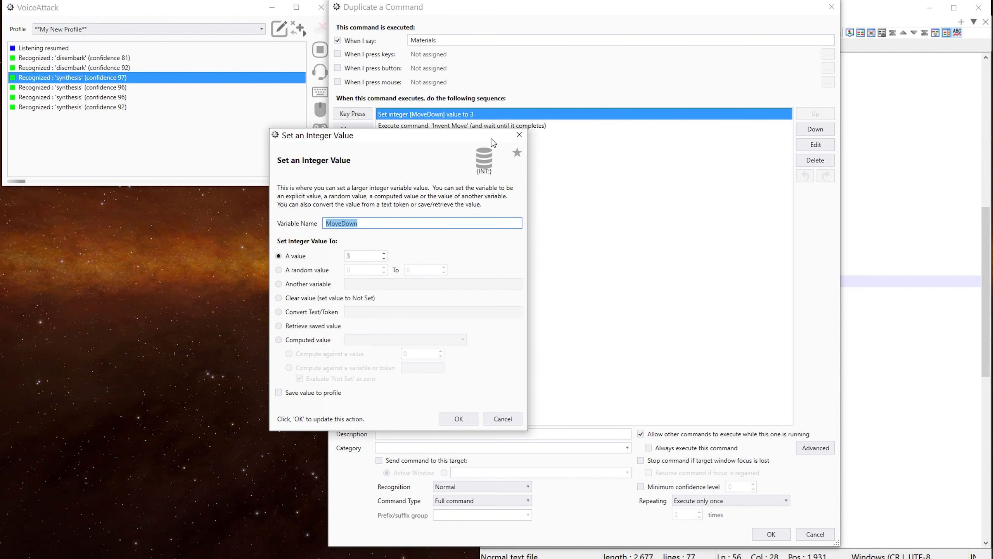
click(384, 252)
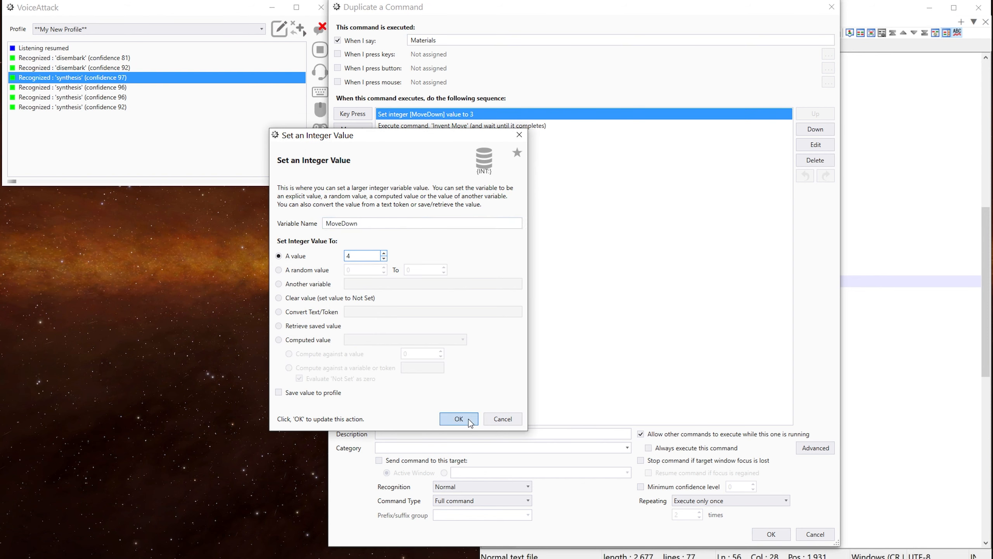
click(385, 259)
click(385, 259)
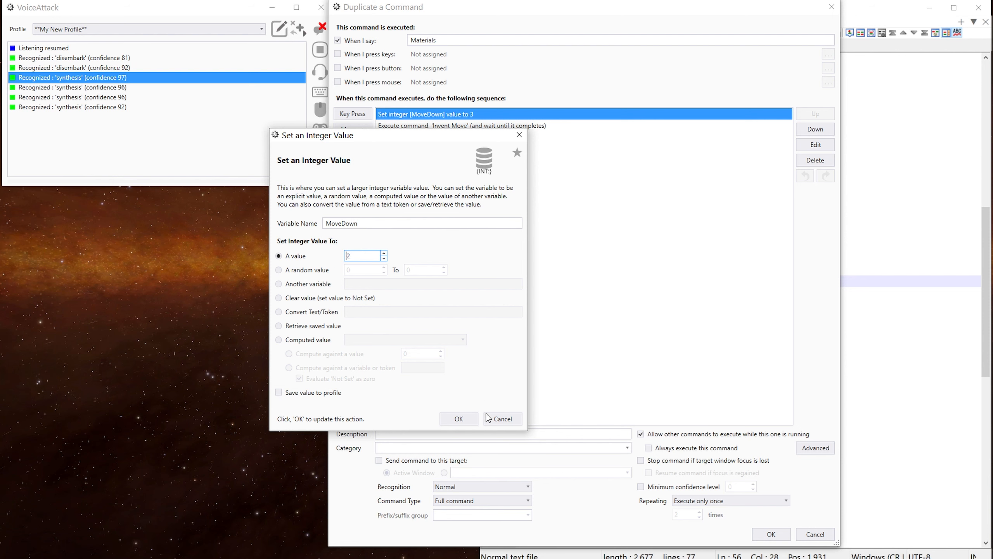
click(467, 419)
click(776, 533)
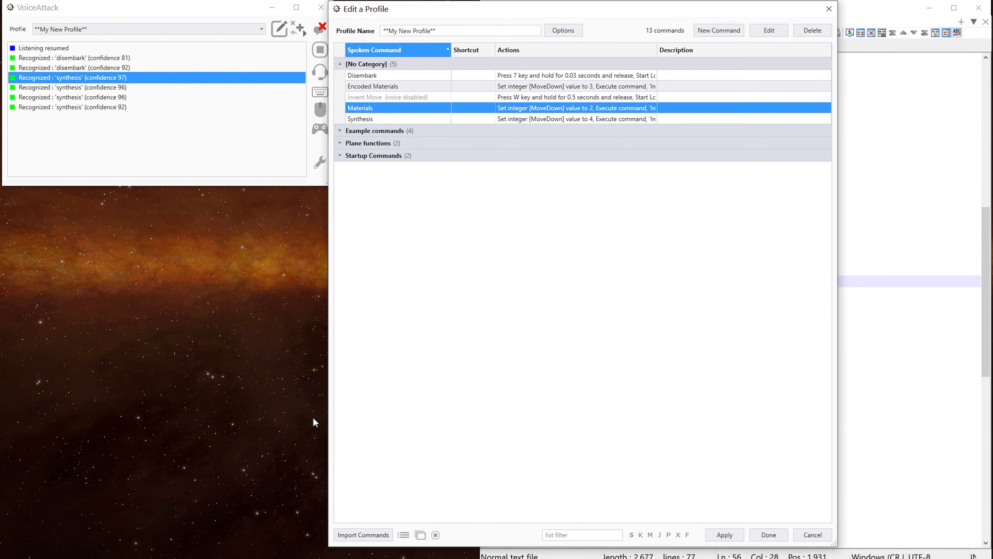
Duplicate the Materials command and give the copy the spoken phrase "Refinery".
click(394, 109)
right_click(396, 112)
click(411, 140)
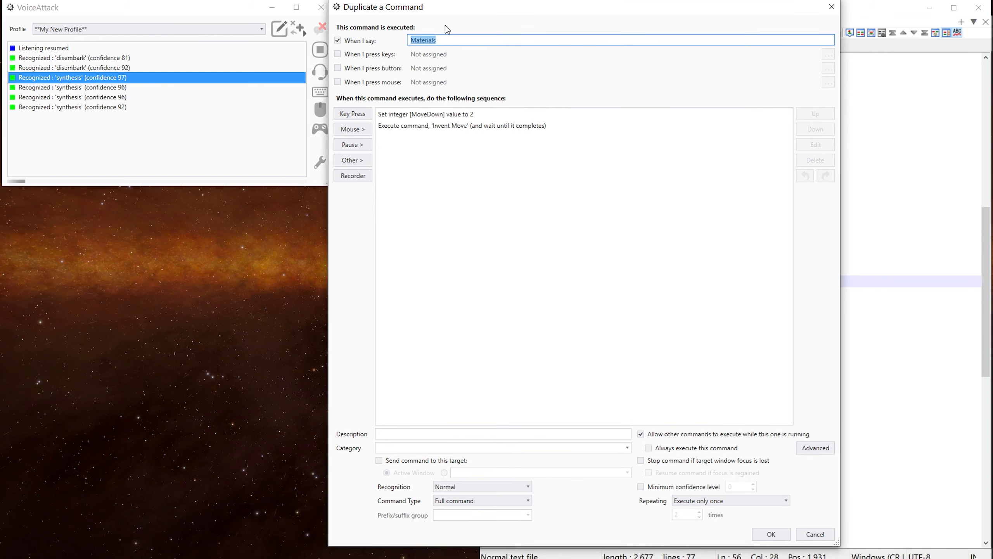
text(Refinery)
Set the MoveDown integer to 1 in the Refinery command and save the command.
double_click(473, 113)
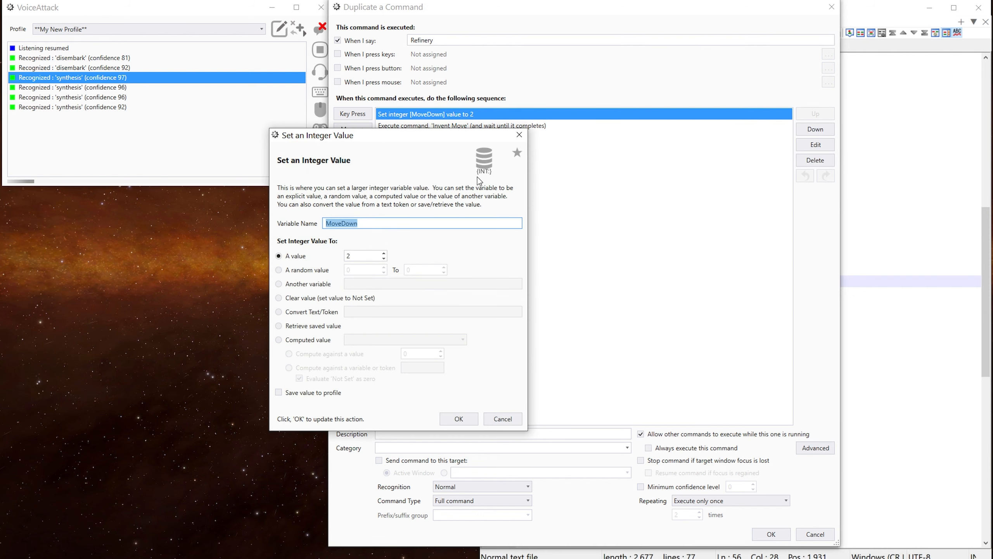
click(385, 259)
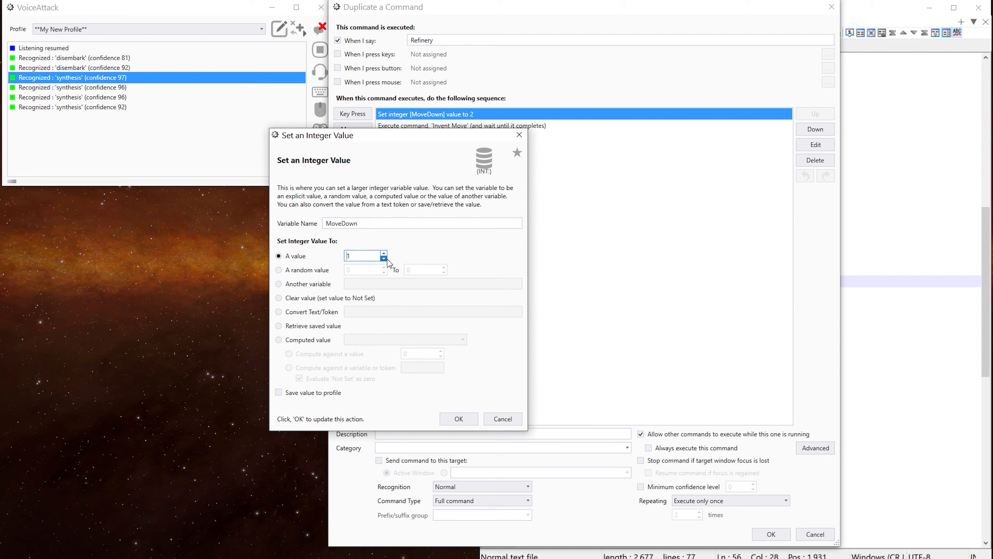
click(765, 535)
click(459, 419)
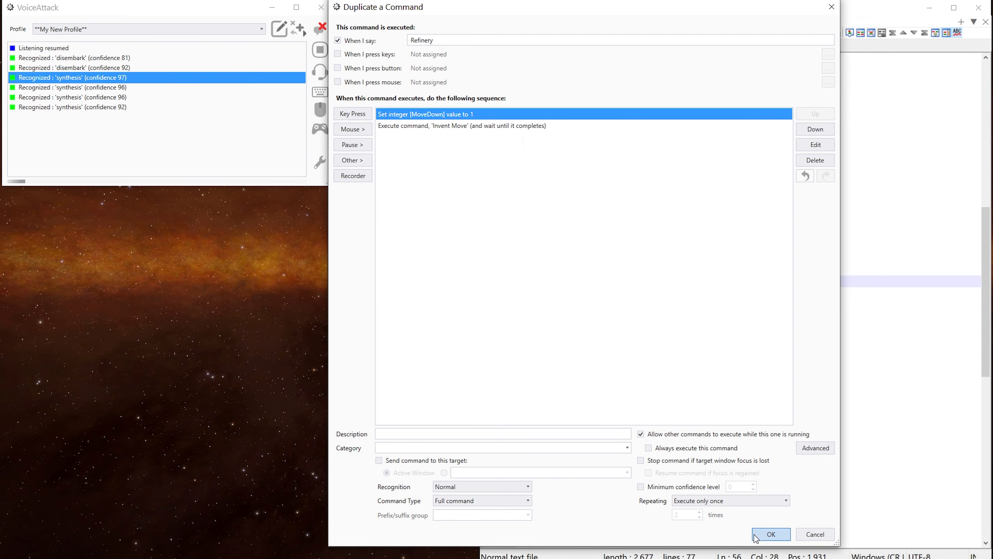
click(771, 534)
click(0, 345)
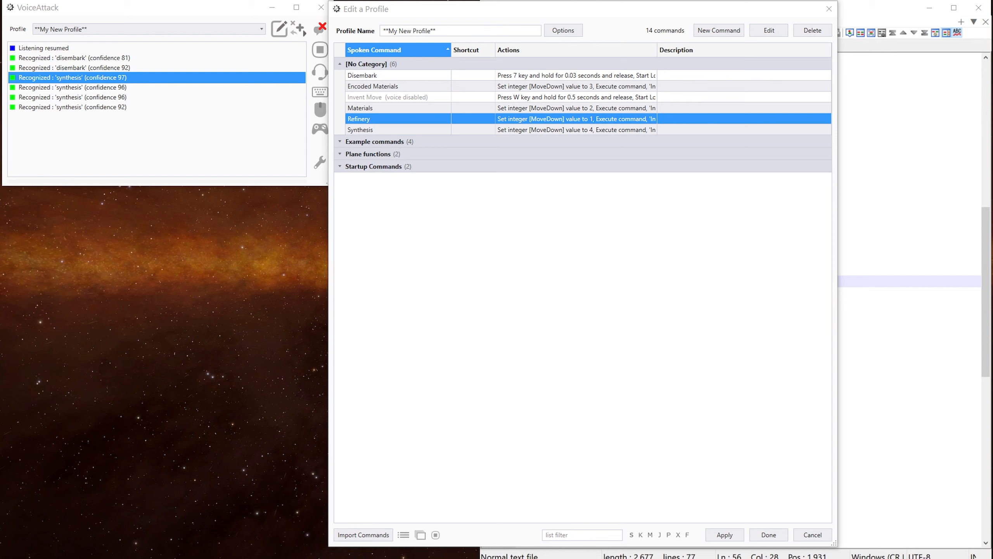
Duplicate the Refinery command and give the copy the spoken phrase "Cabins".
right_click(403, 115)
click(422, 151)
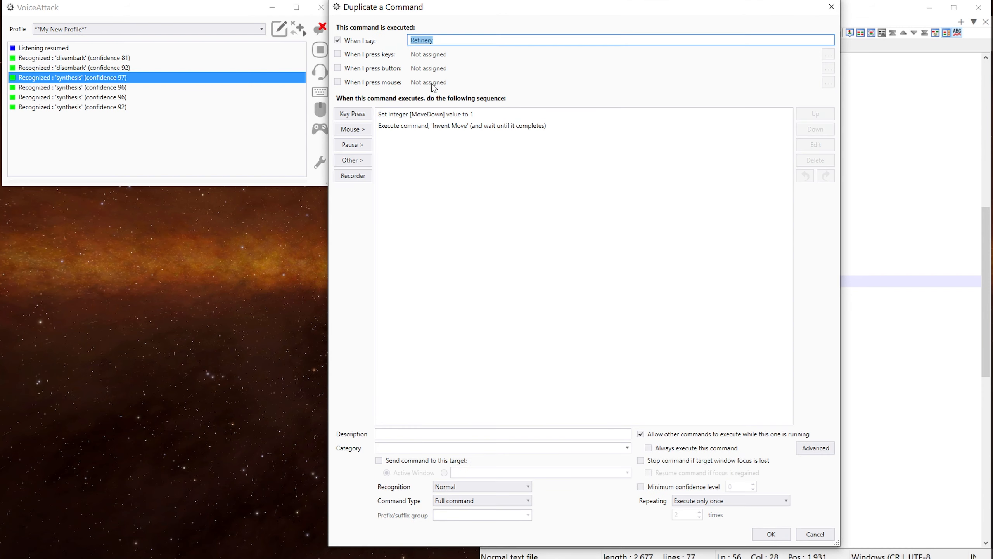
text(Cabins)
Set the MoveDown integer to 5 in the Cabins command, then save the command and the profile.
double_click(469, 114)
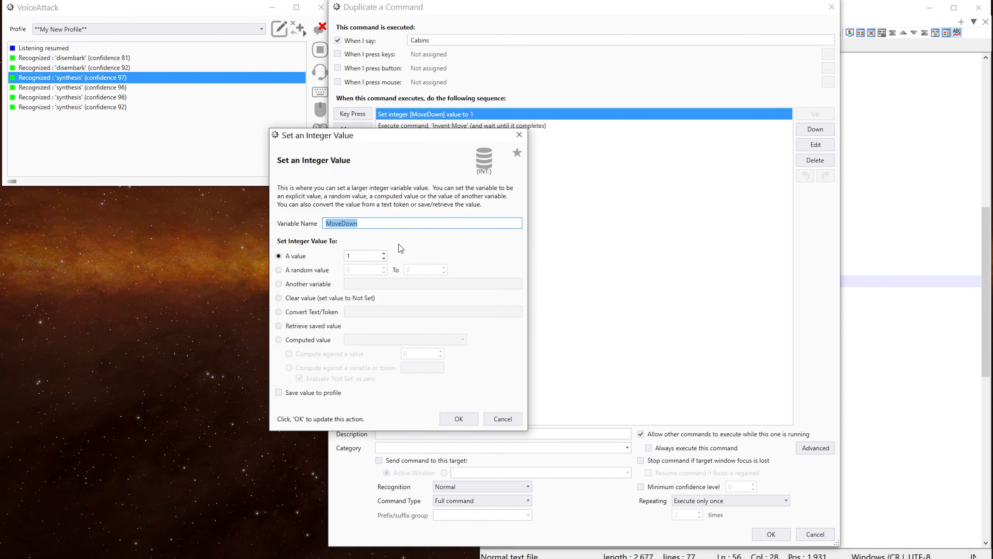
click(385, 253)
click(384, 254)
click(385, 253)
click(384, 253)
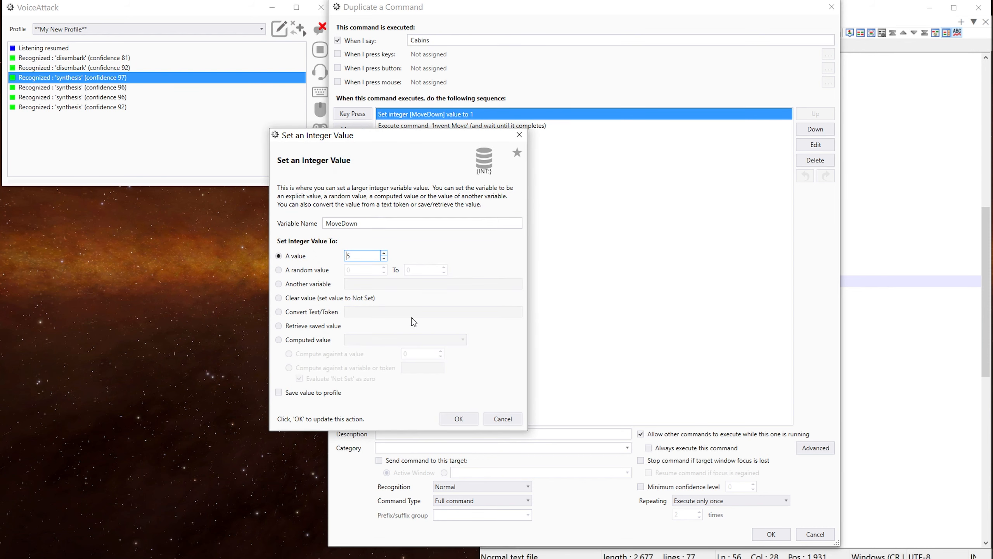
click(458, 422)
click(767, 533)
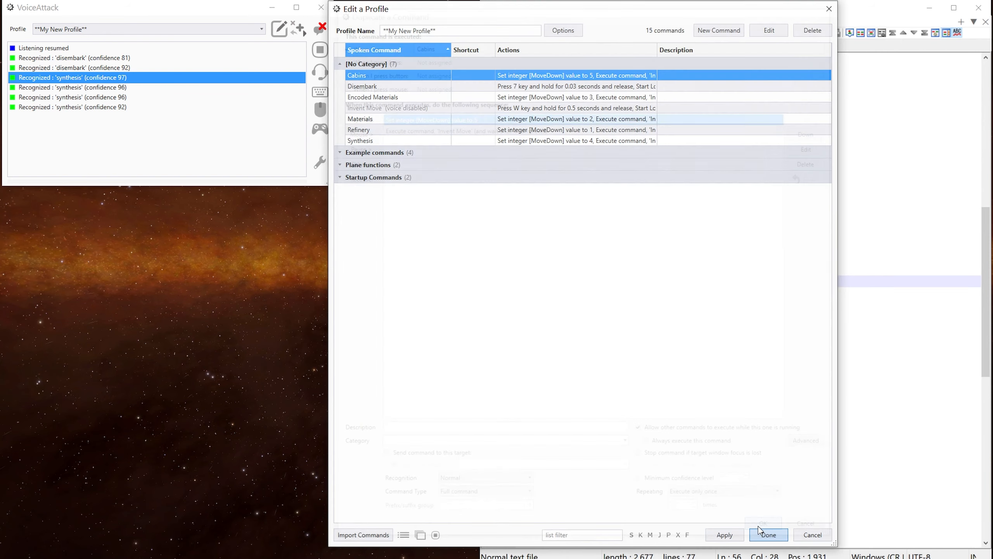
click(769, 533)
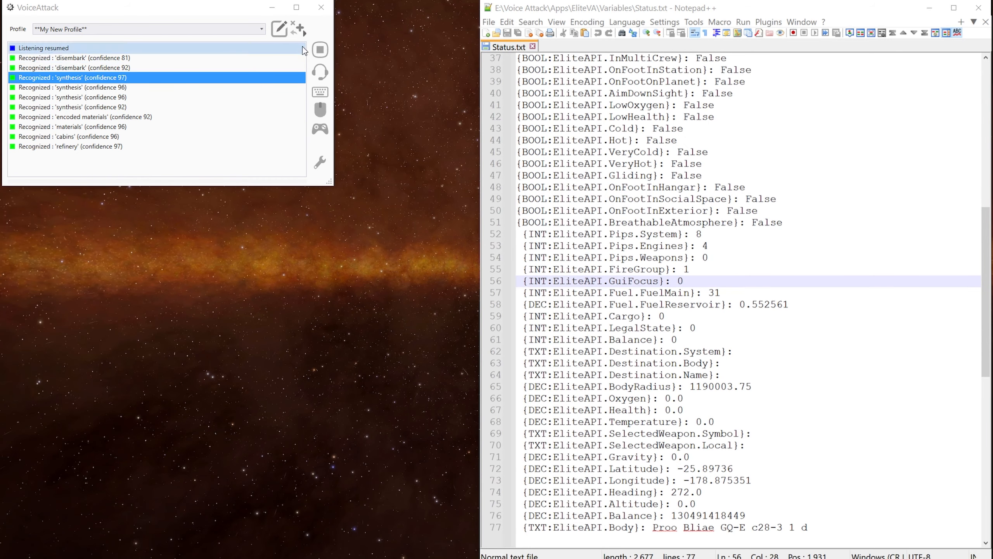
Reopen the profile, duplicate the Cabins command and give the copy the spoken phrase "Cargo".
click(283, 34)
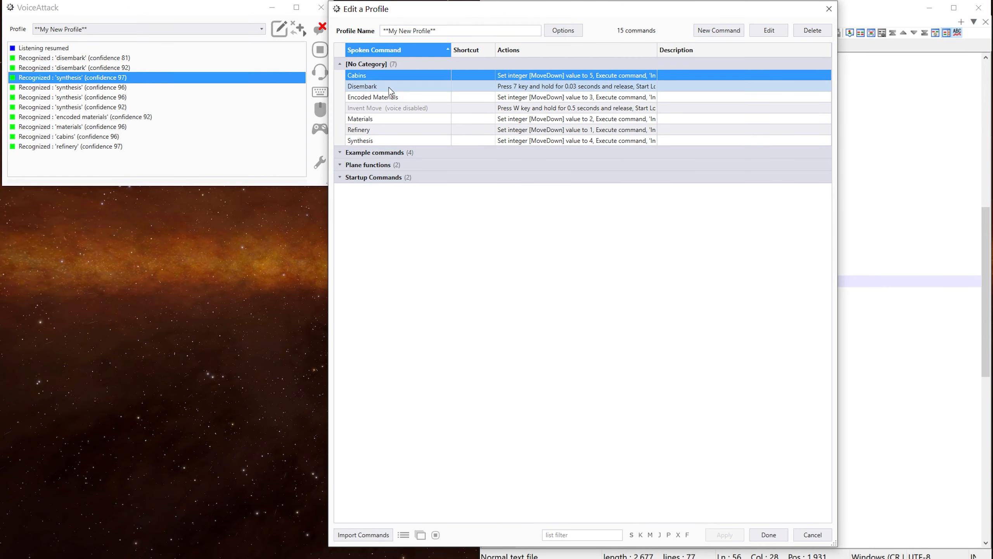
right_click(379, 78)
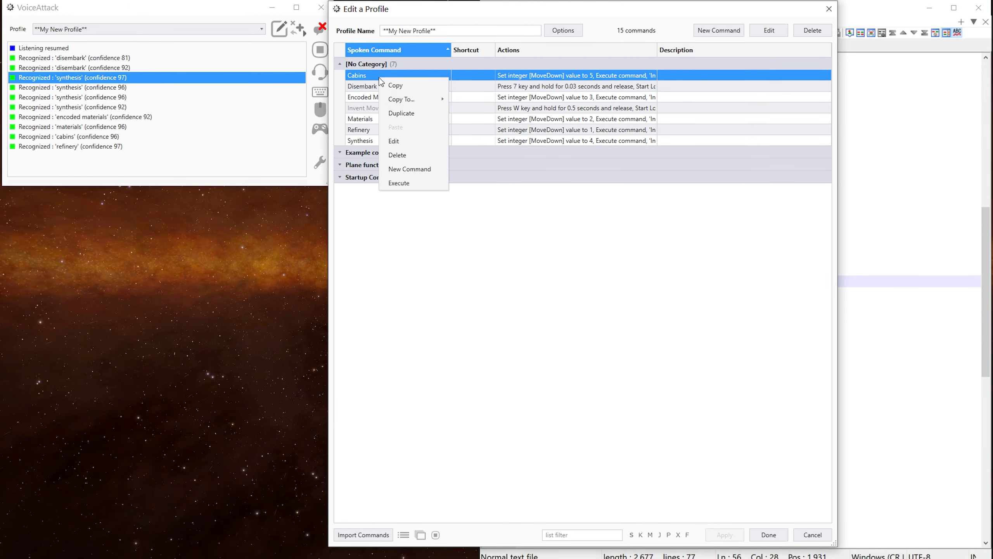
click(392, 110)
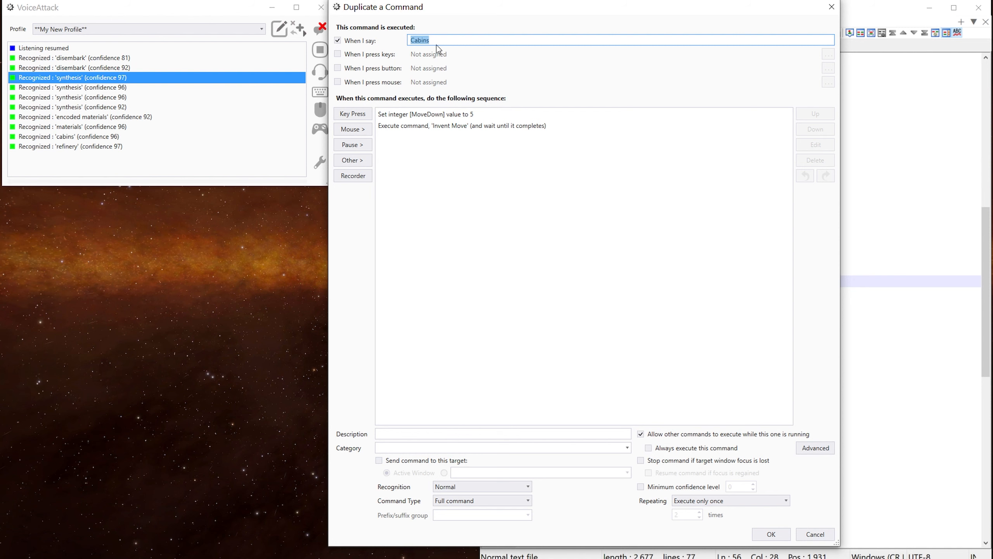
text(Cargo)
Delete the MoveDown integer action from the Cargo command, then save the command and the profile.
click(468, 114)
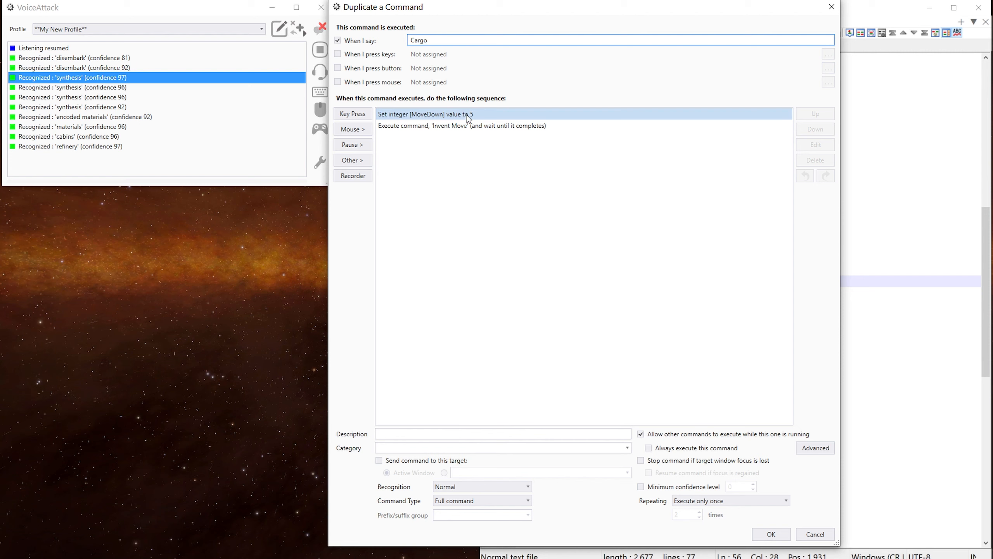
double_click(467, 115)
click(503, 419)
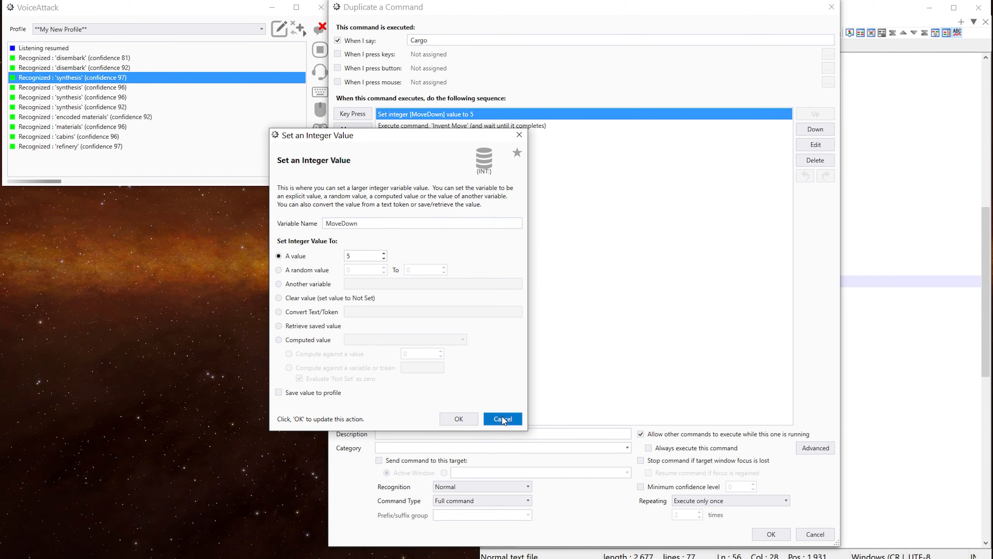
key(Delete)
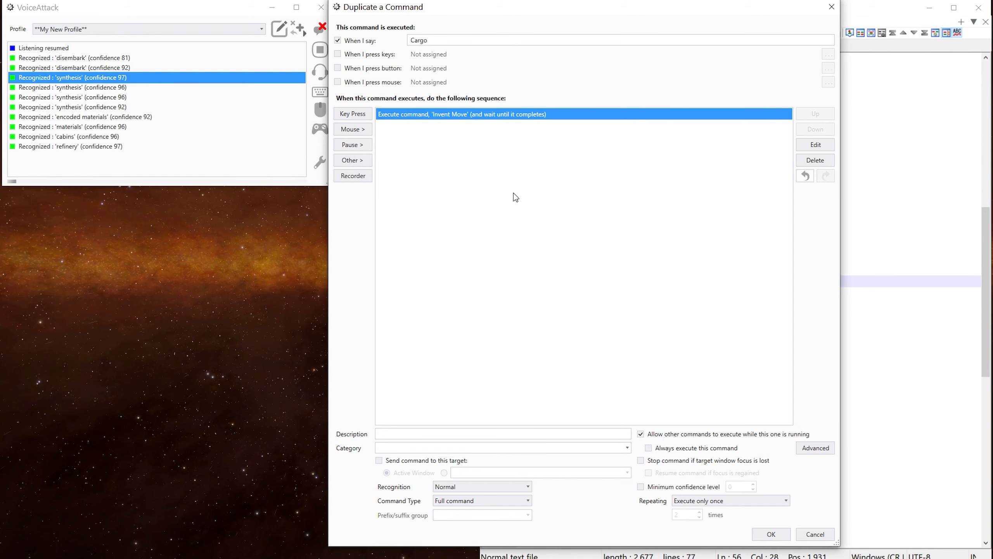
click(766, 535)
click(758, 530)
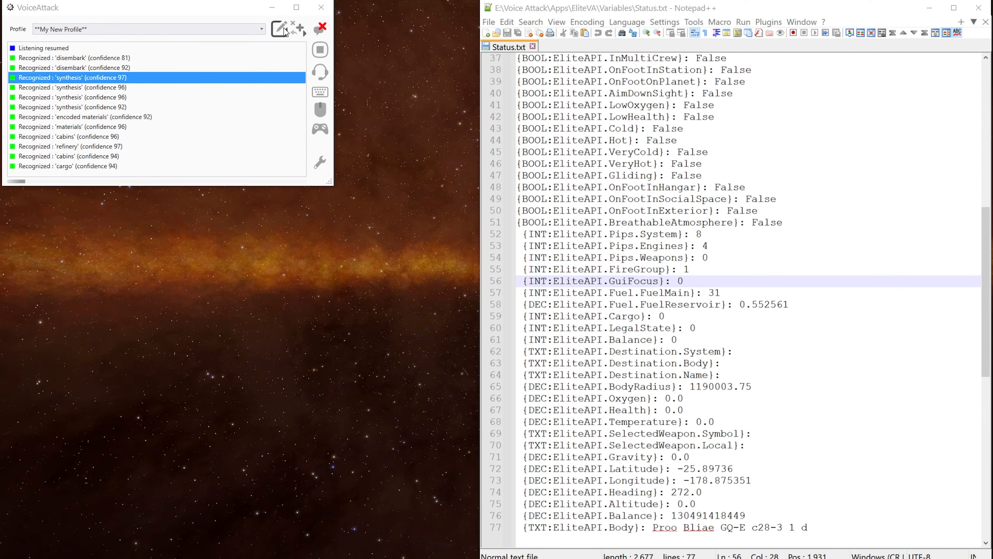
Reopen the profile and inspect the action sequences of the Cargo and Disembark commands without changing them.
click(284, 28)
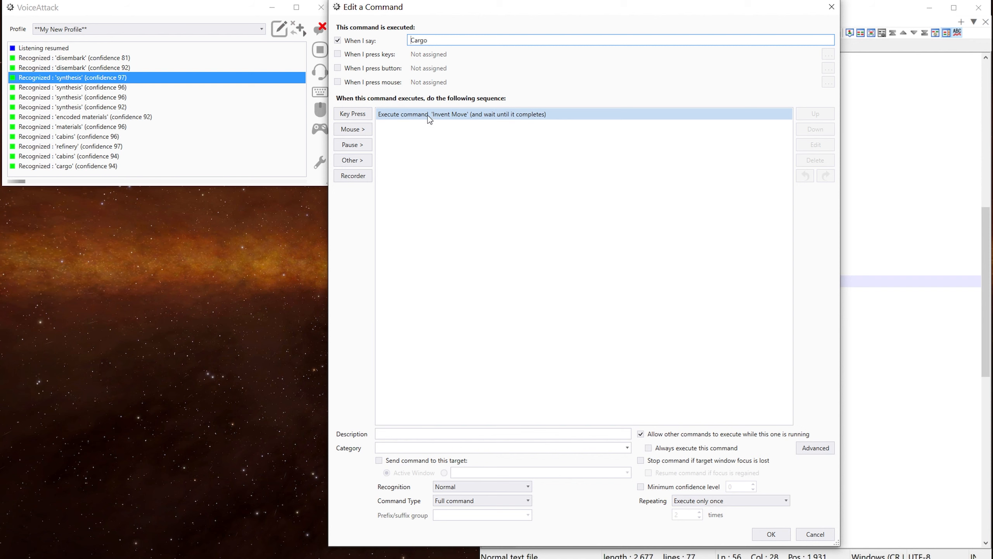
click(814, 535)
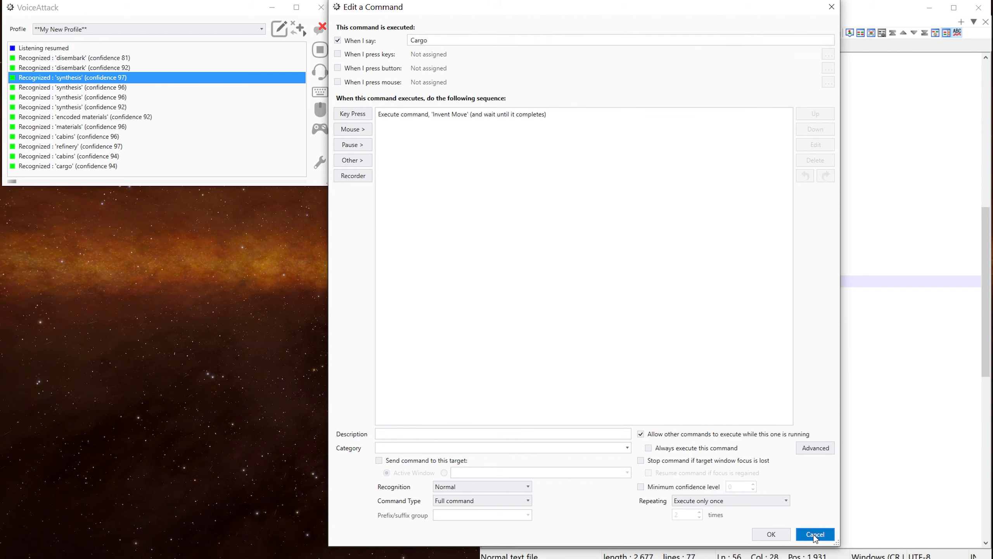
double_click(379, 98)
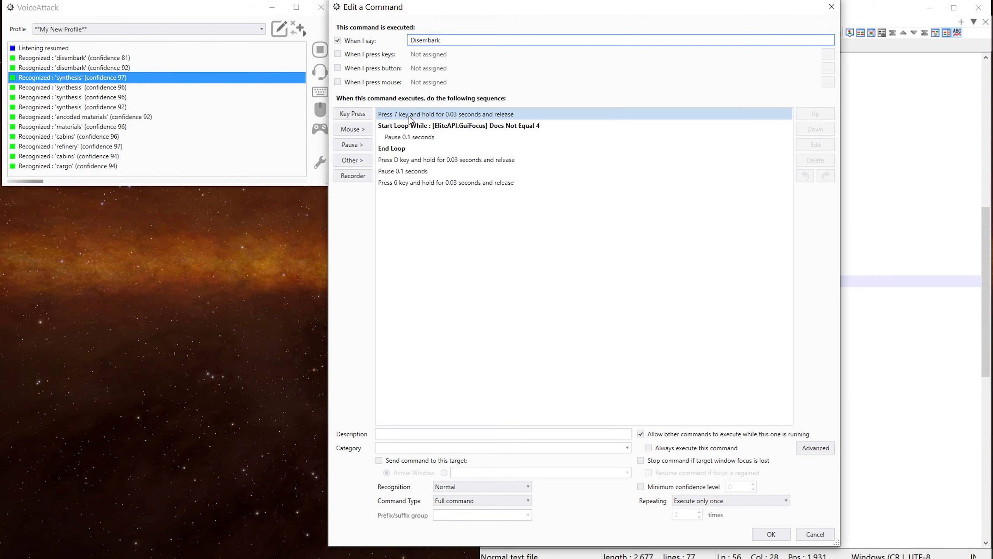
click(410, 118)
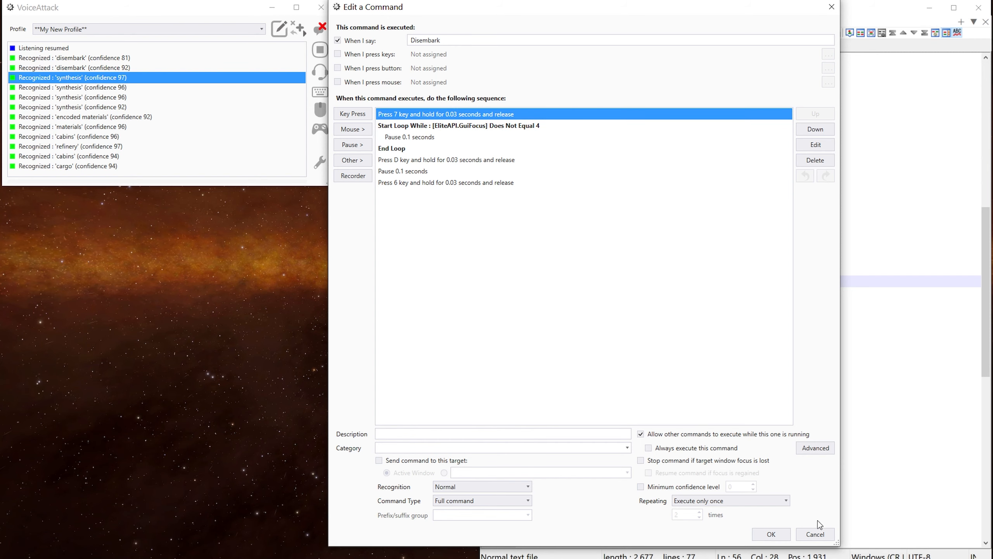
click(818, 532)
Copy the MoveDown integer action from the Refinery command and close that command without changes.
double_click(381, 137)
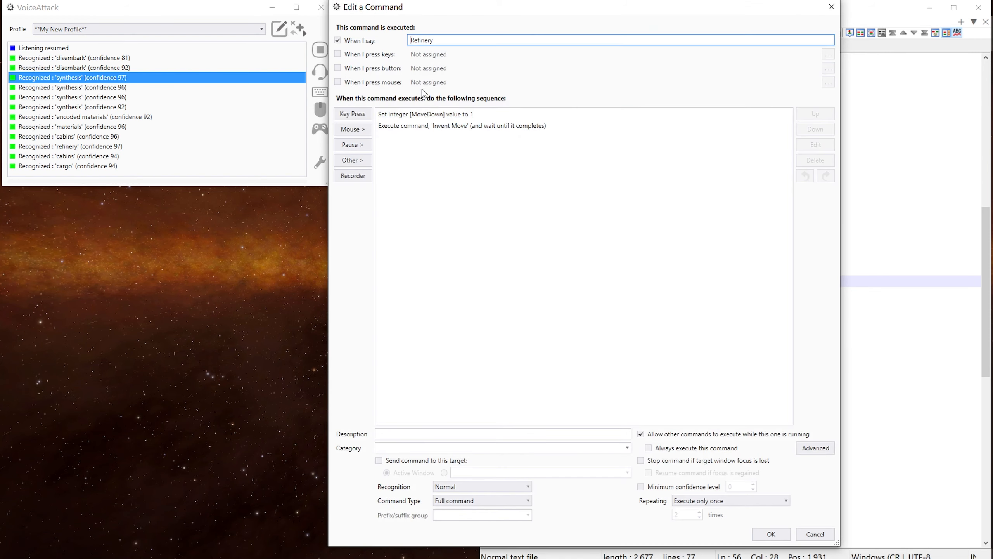
double_click(435, 111)
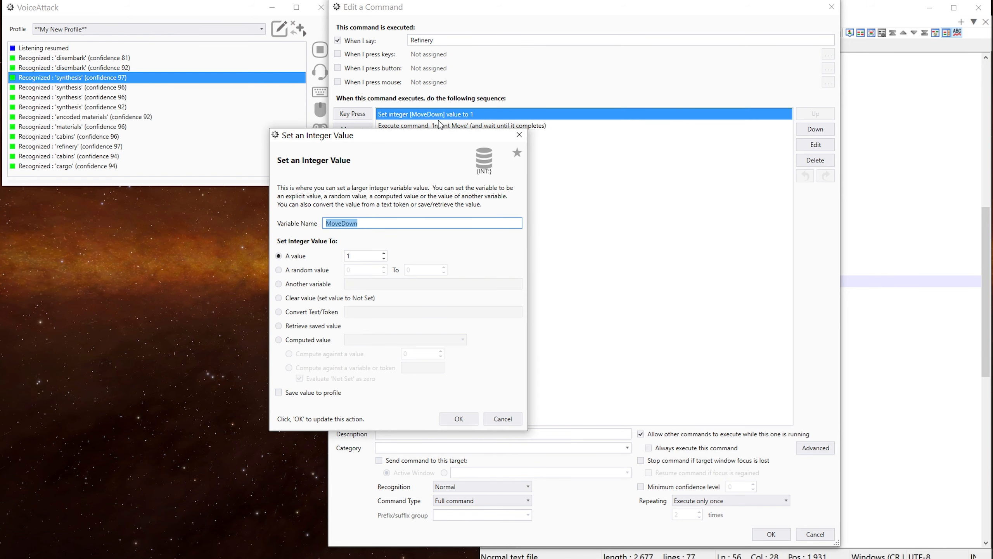
key(Escape)
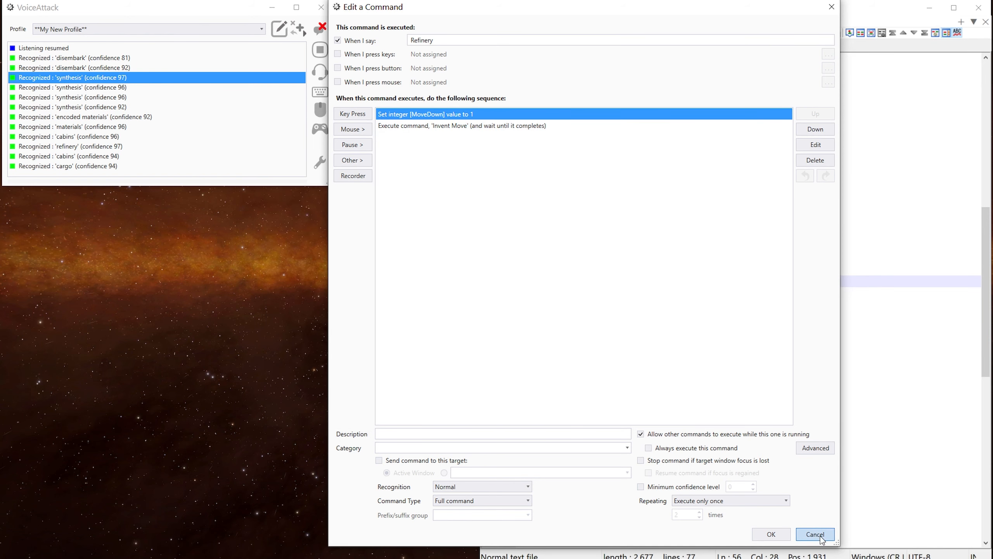
click(822, 540)
Paste the copied MoveDown integer action into the Cargo command and place it above the "Invent Move" execution.
click(390, 88)
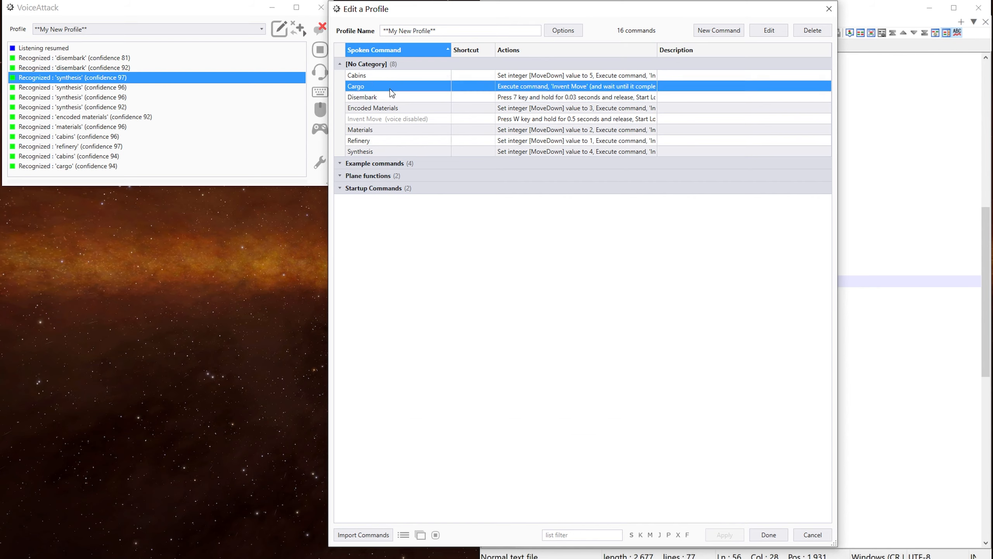
double_click(391, 87)
click(401, 113)
key(ctrl+v)
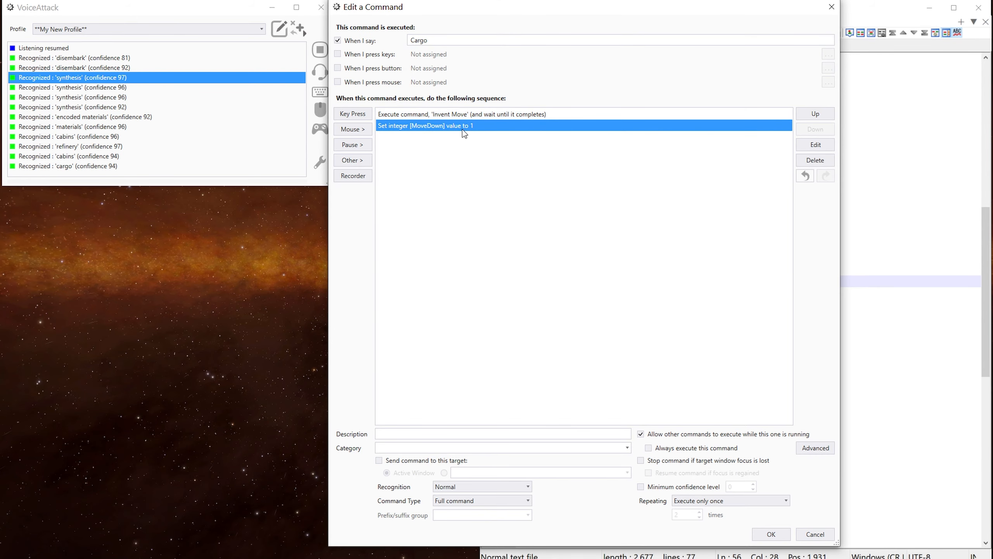
click(815, 114)
Set the MoveDown integer to 0 in the Cargo command and save the command.
double_click(512, 113)
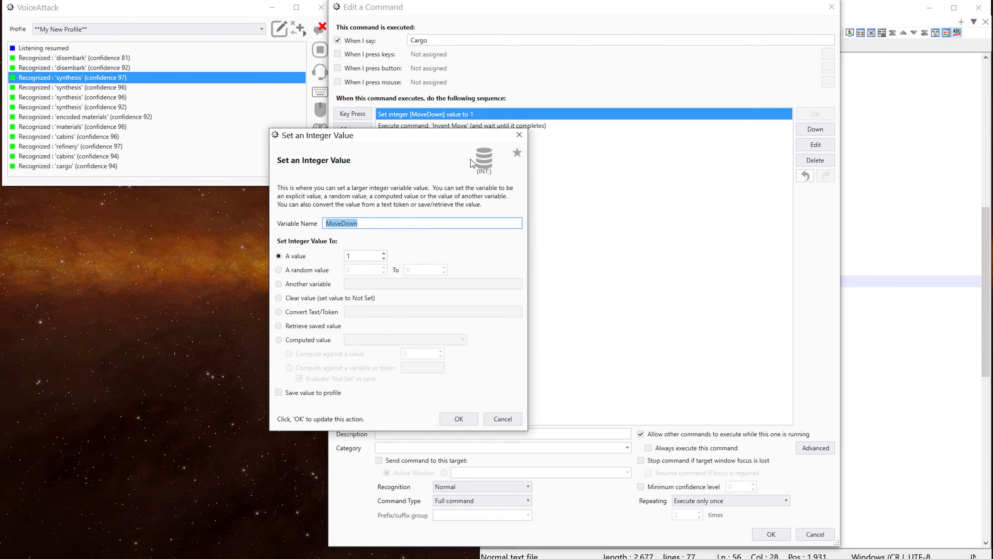
click(384, 259)
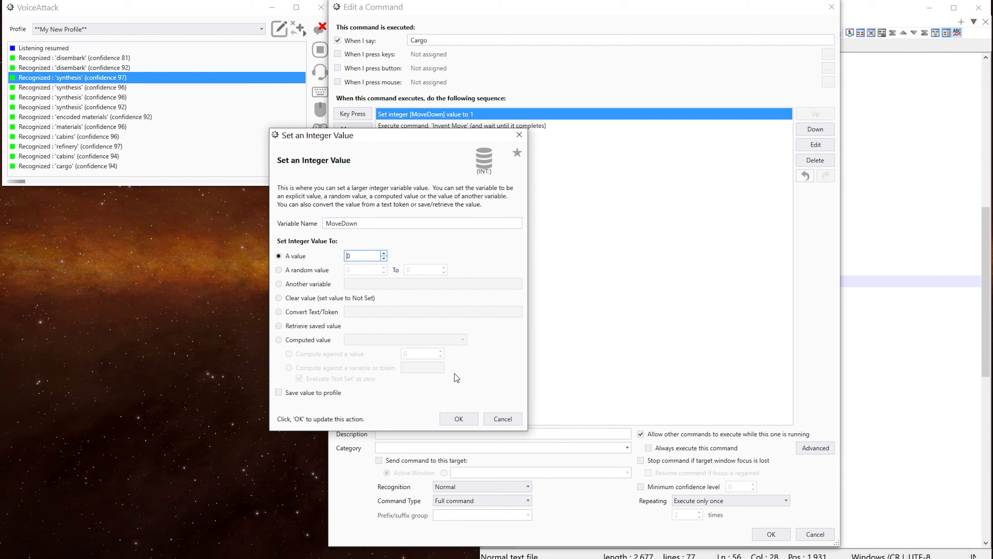
click(470, 421)
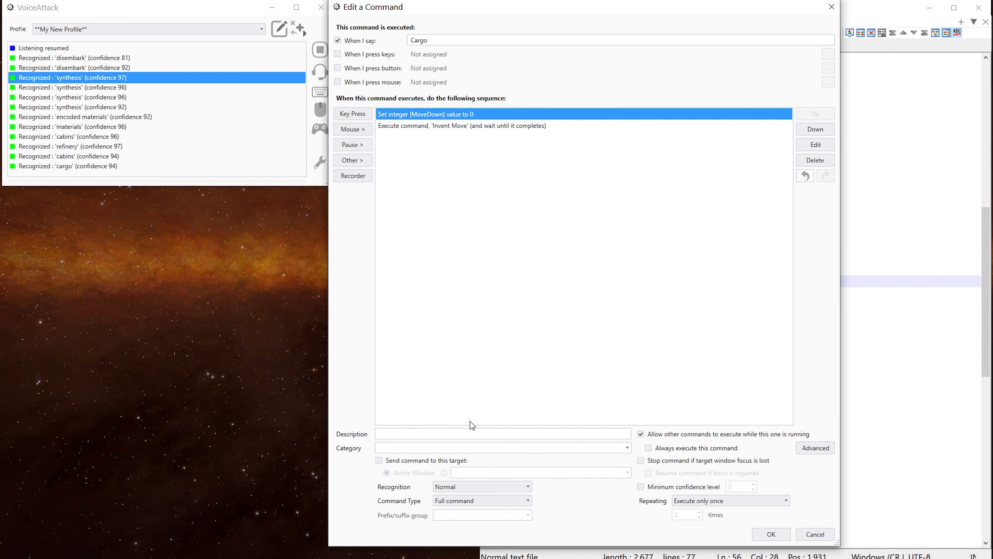
click(771, 534)
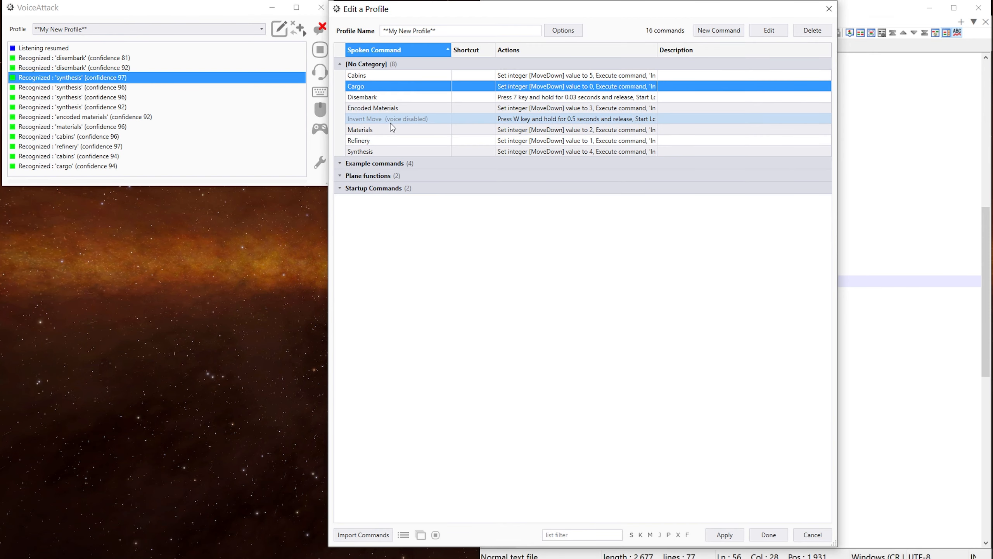
Review the action sequence of the "Invent Move" command, then save the profile.
double_click(390, 120)
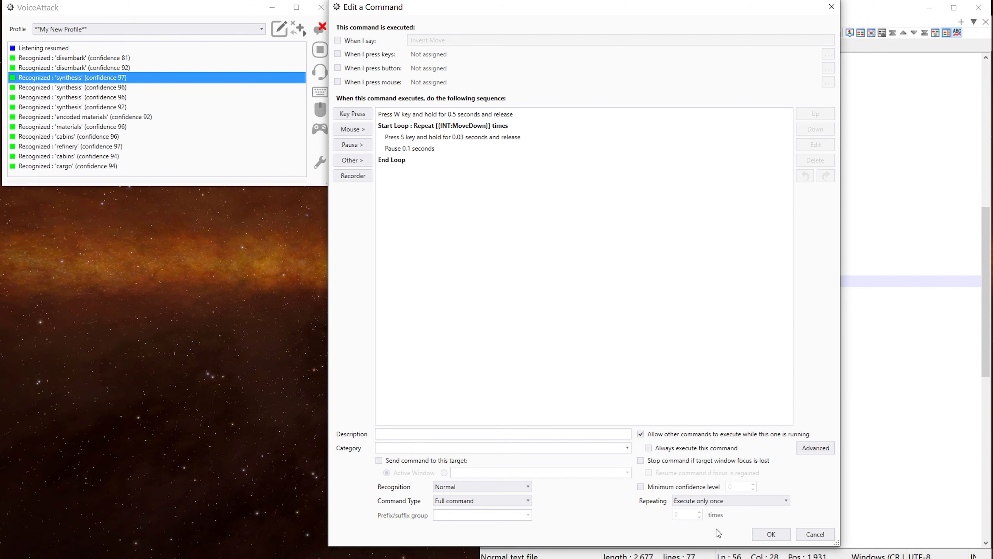
click(771, 534)
click(764, 534)
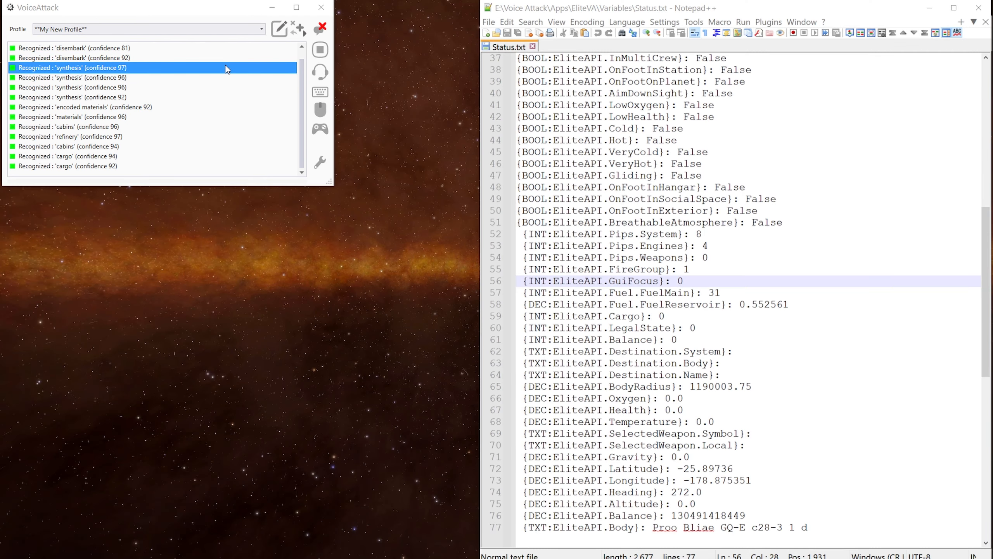
Set the W key's hold time to 0.7 seconds in the "Invent Move" command, then save the command and the profile.
click(277, 30)
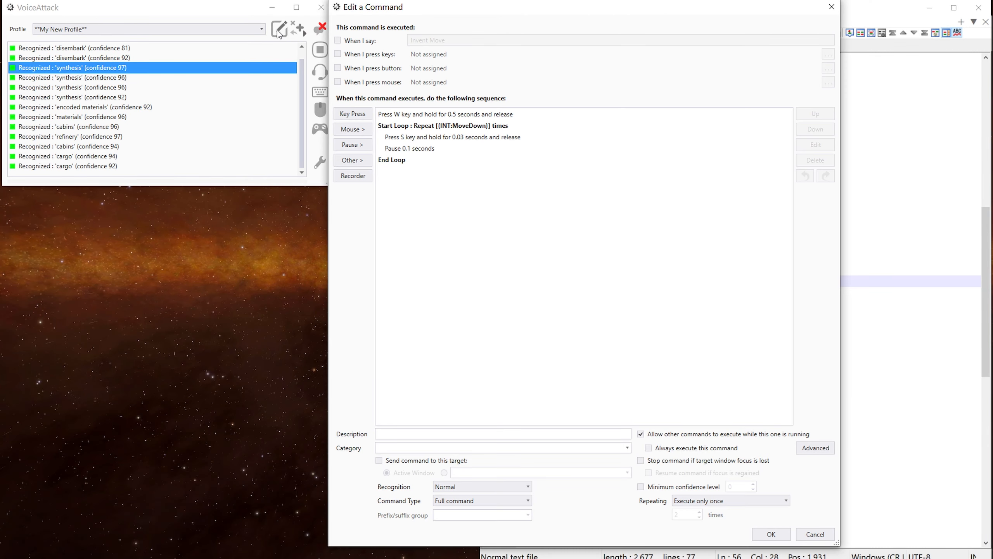
double_click(452, 114)
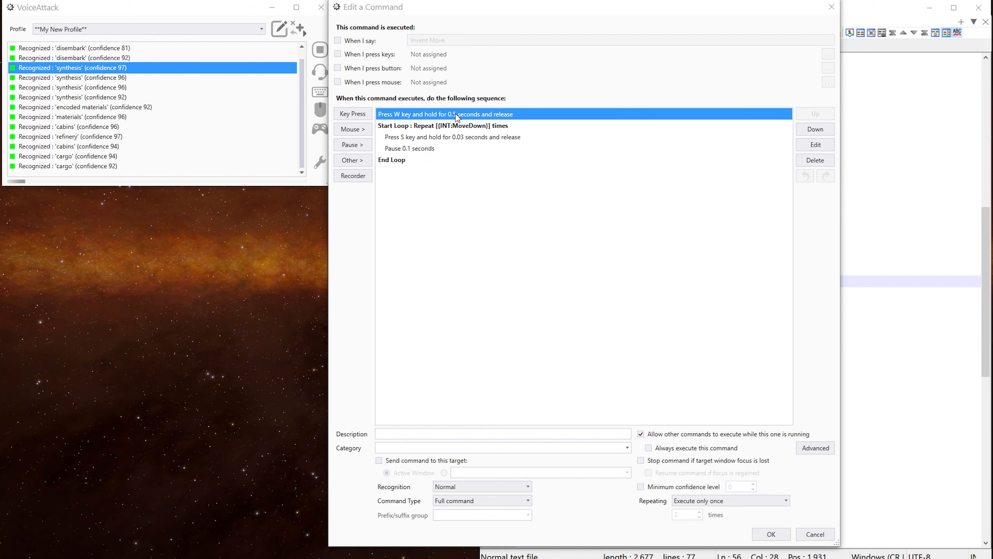
click(398, 274)
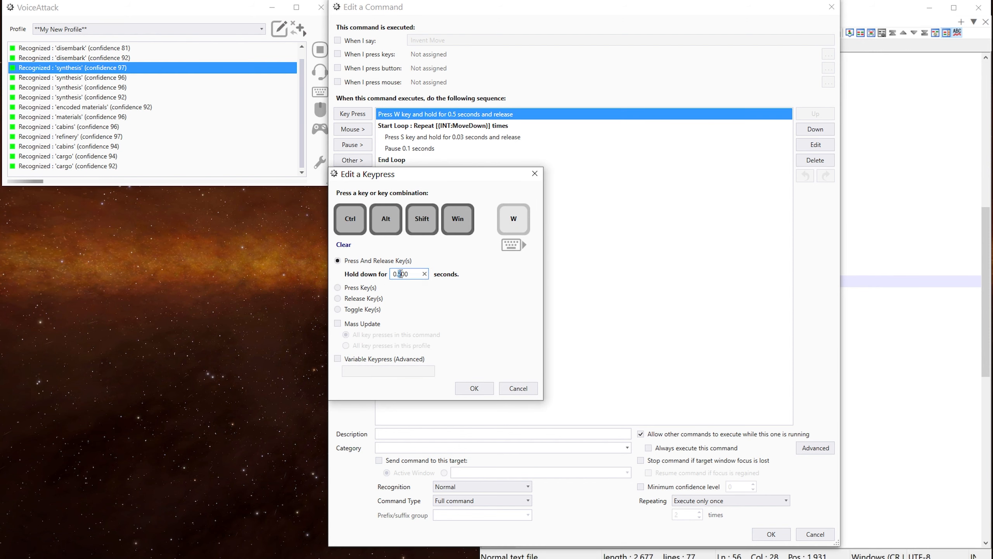
text(7)
click(476, 389)
click(757, 537)
click(749, 540)
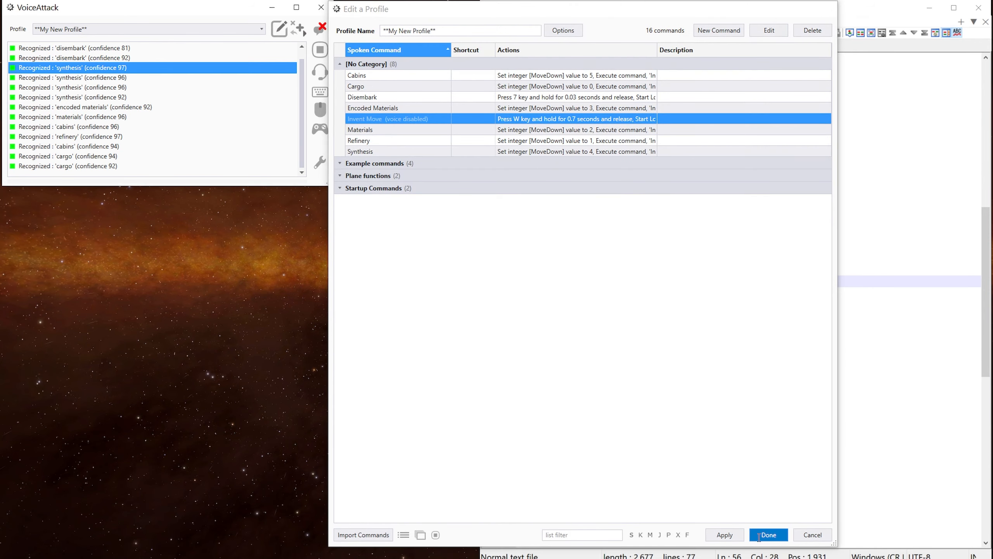